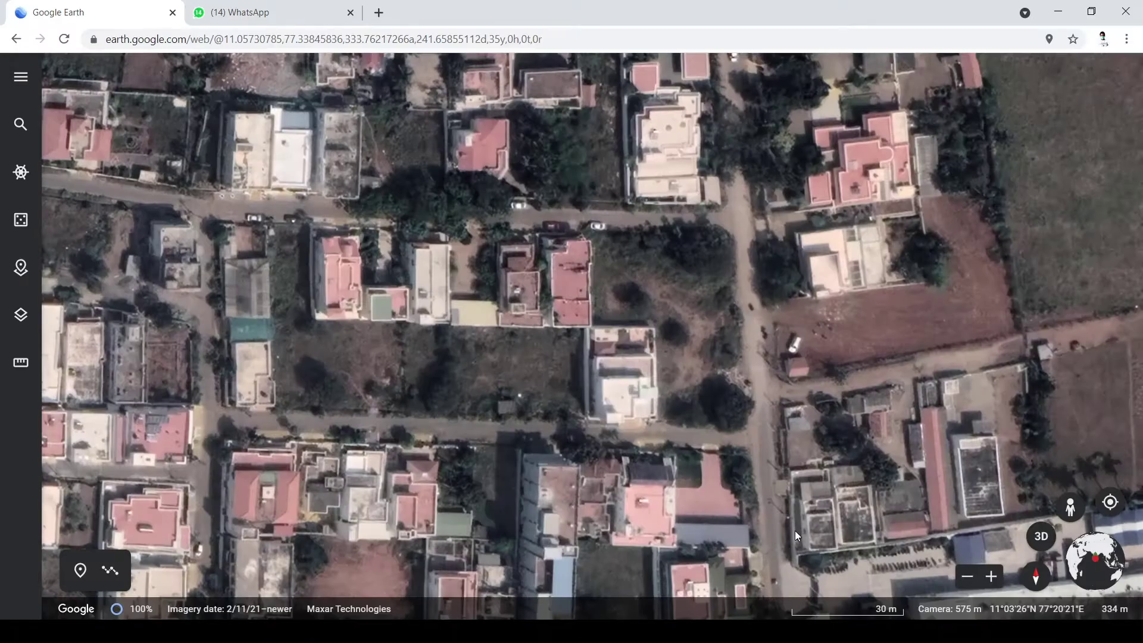
Reposition the satellite view to frame the housing blocks and the large white-roofed building further south.
drag(794, 530, 788, 305)
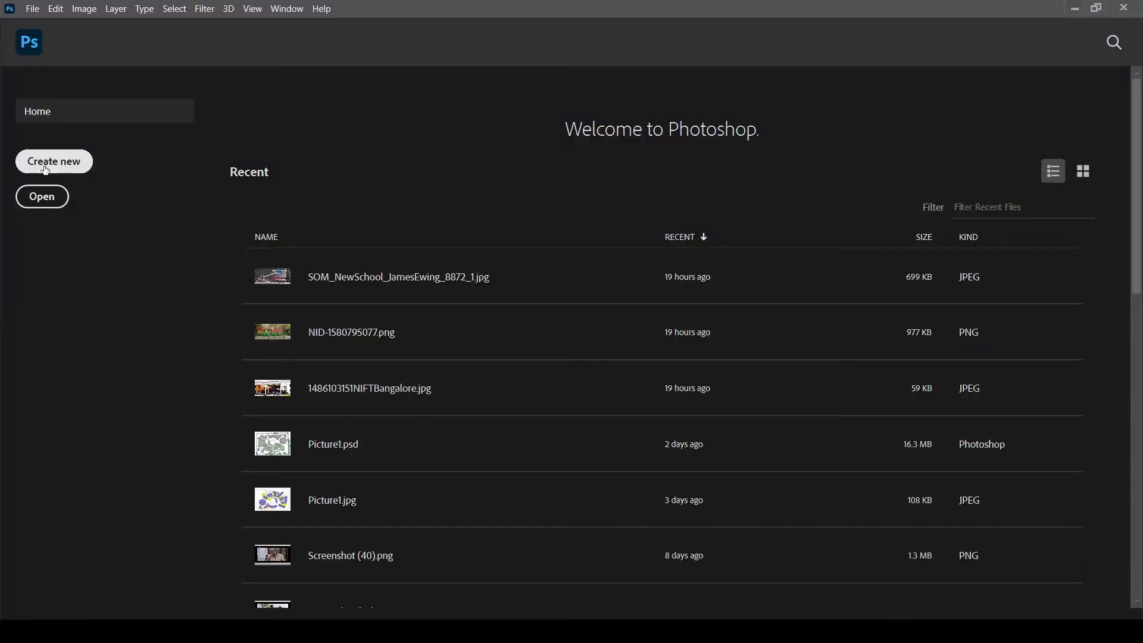
Switch to Photoshop and create a new A3 landscape document from the print presets.
click(54, 161)
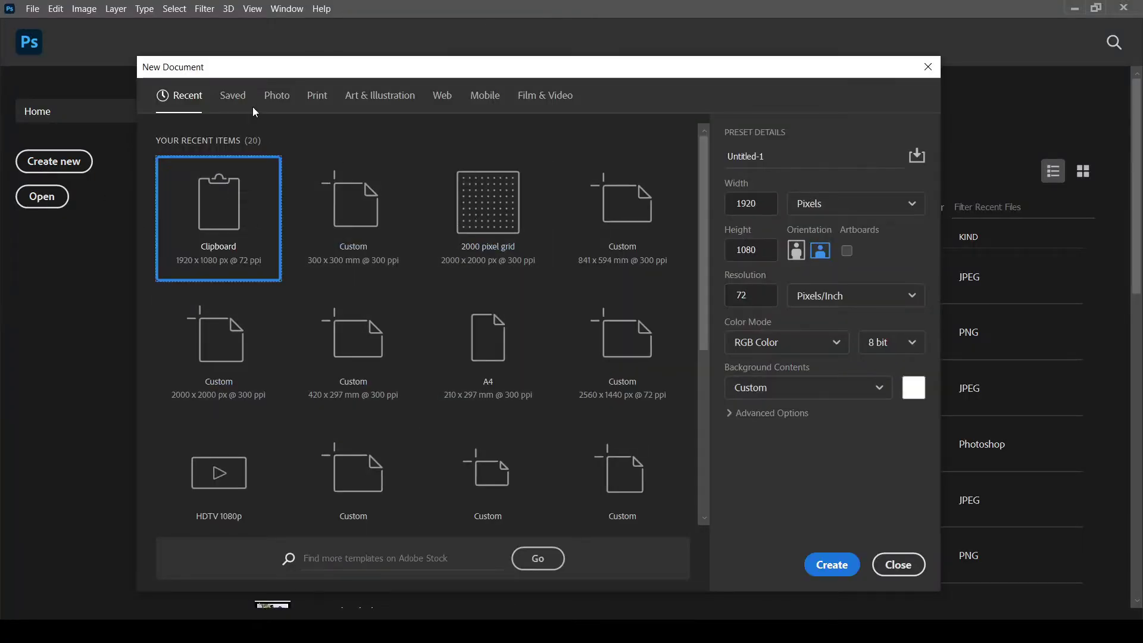
click(317, 98)
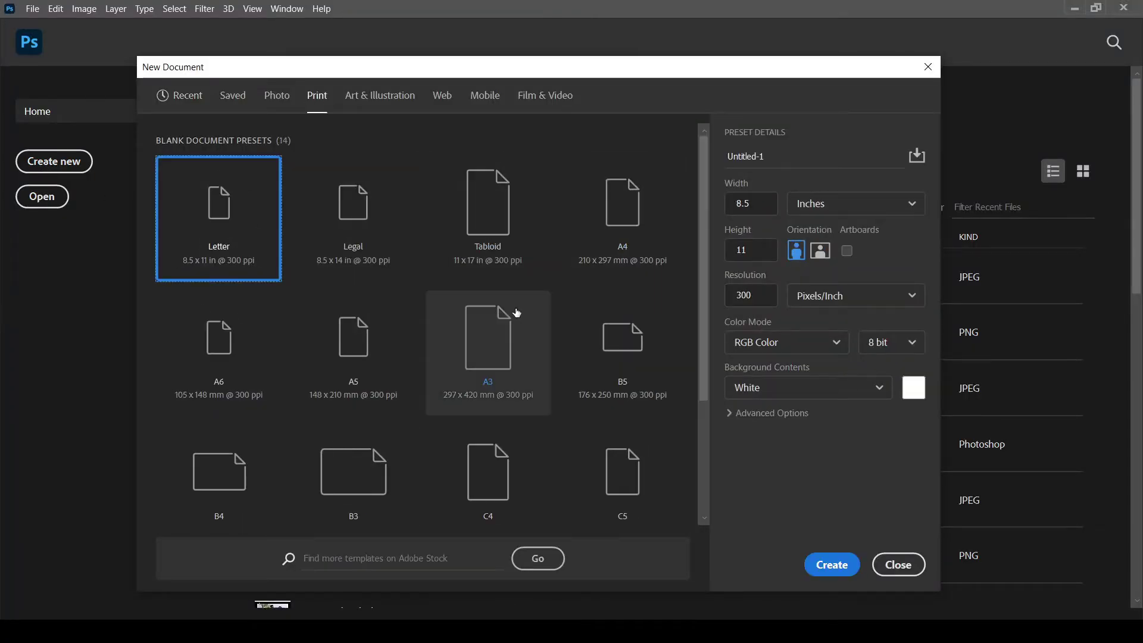
click(516, 312)
click(821, 250)
click(832, 564)
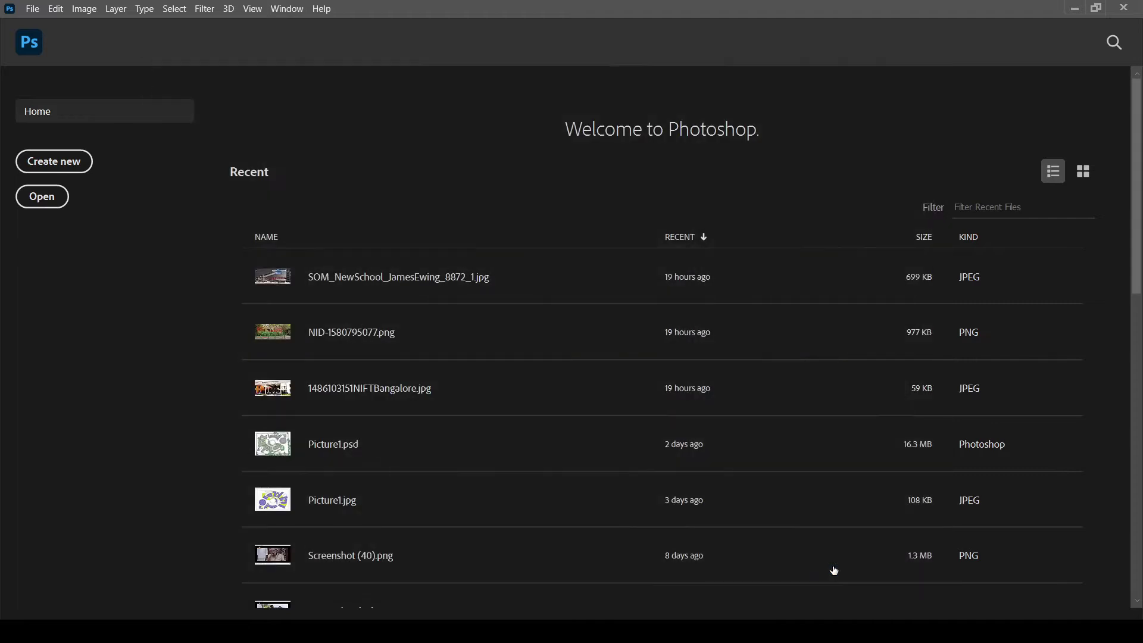
Add margin guides just inside all four edges of the blank page.
drag(351, 74, 350, 115)
click(252, 9)
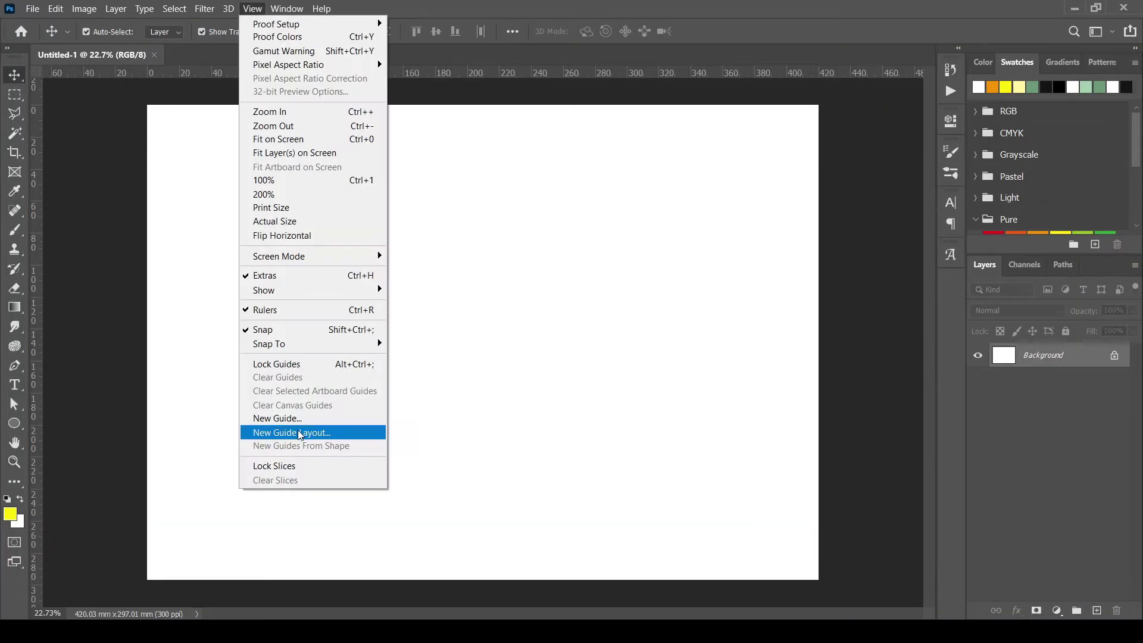
click(307, 434)
Fill the page border outside the margin guides with a grey solid colour fill layer.
drag(156, 112, 804, 568)
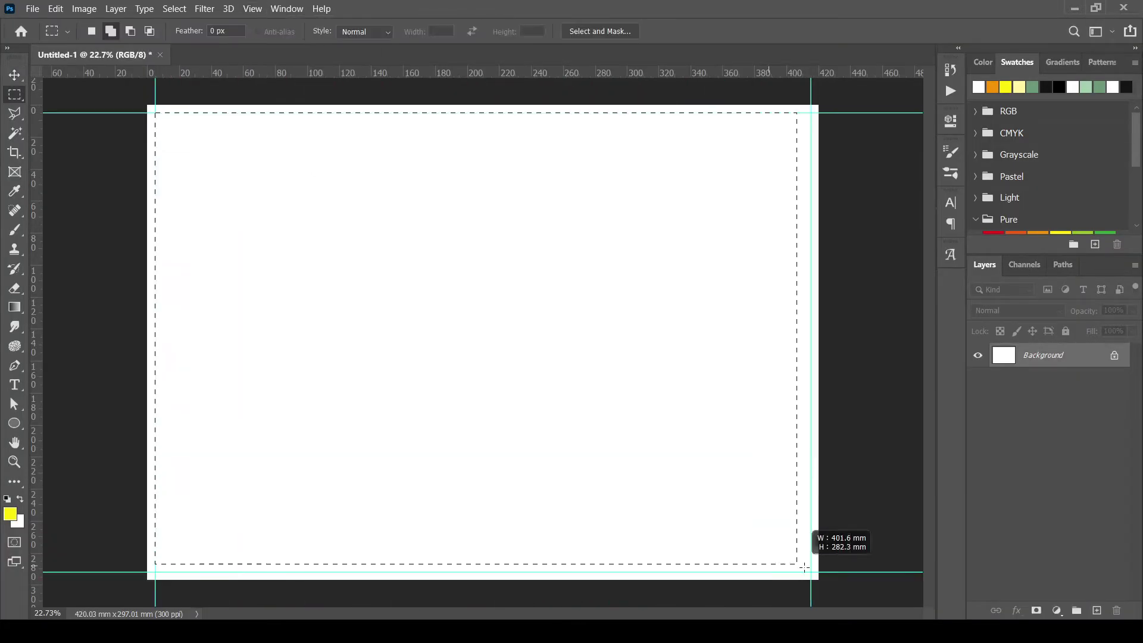
right_click(733, 225)
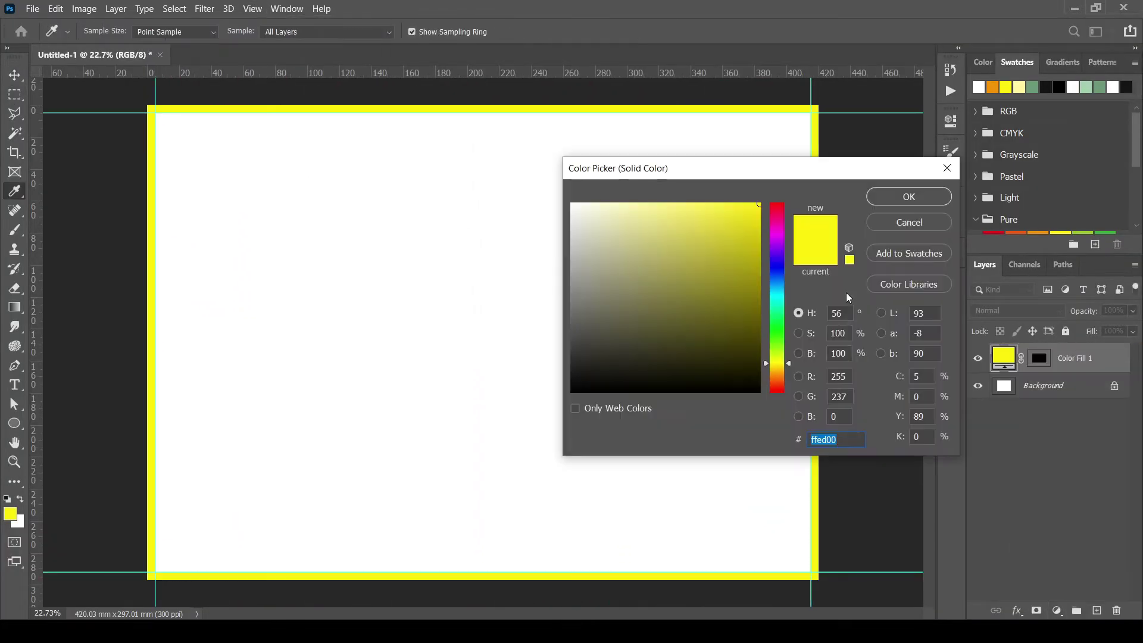
click(581, 320)
click(927, 196)
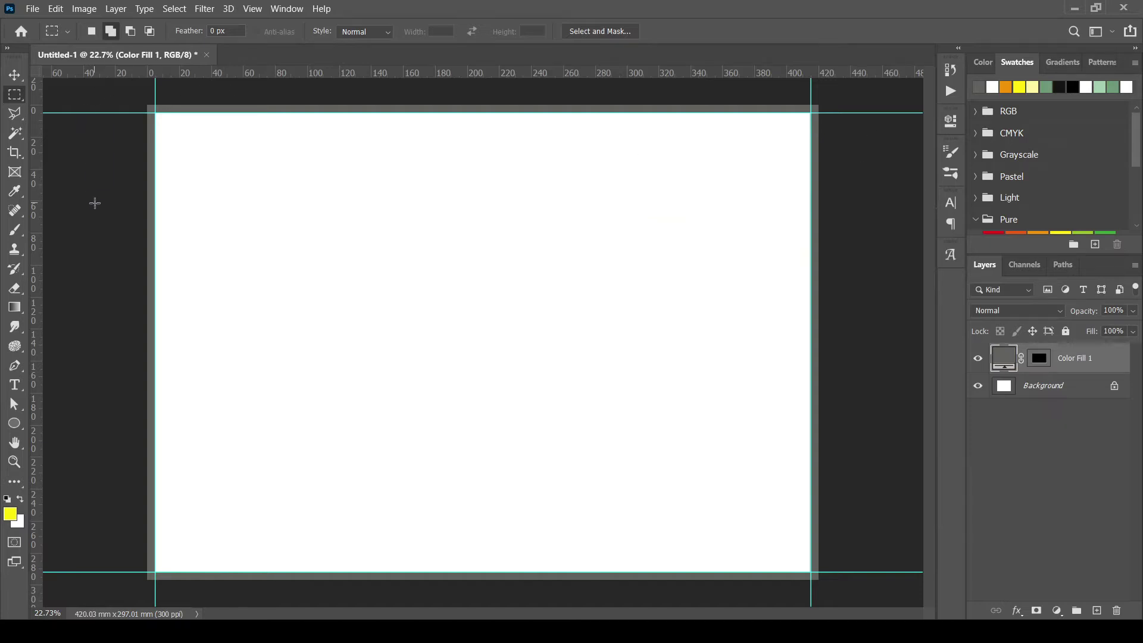
Open Screenshot (54).png and crop it to the satellite imagery with an unconstrained ratio, cutting away the browser interface.
click(32, 8)
click(36, 34)
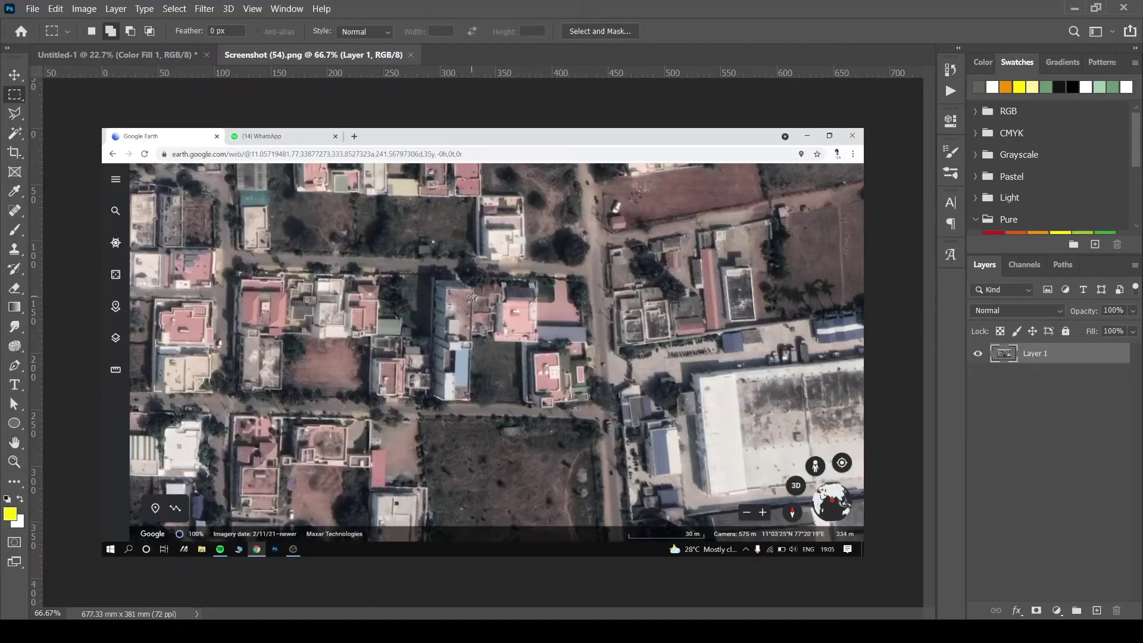
click(14, 152)
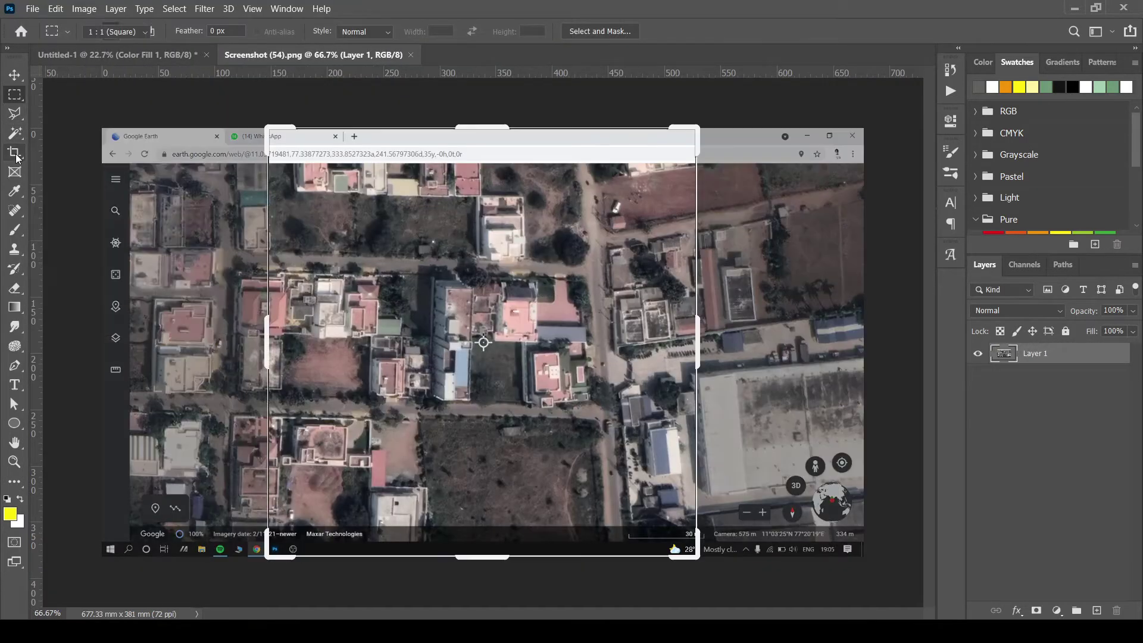
click(144, 32)
click(136, 47)
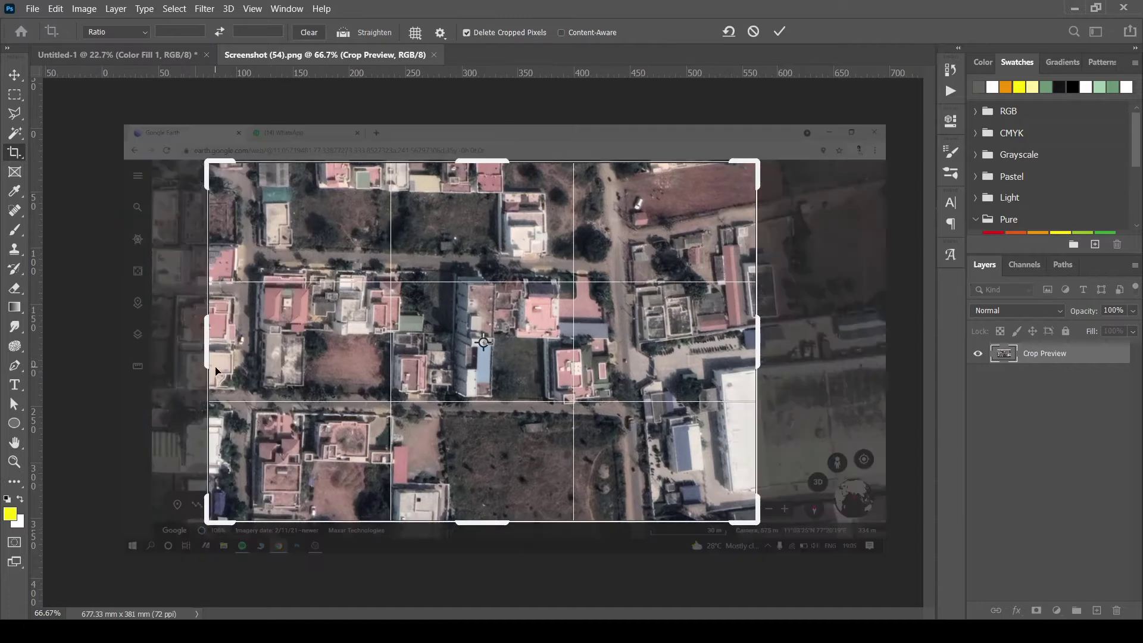
drag(207, 342, 215, 342)
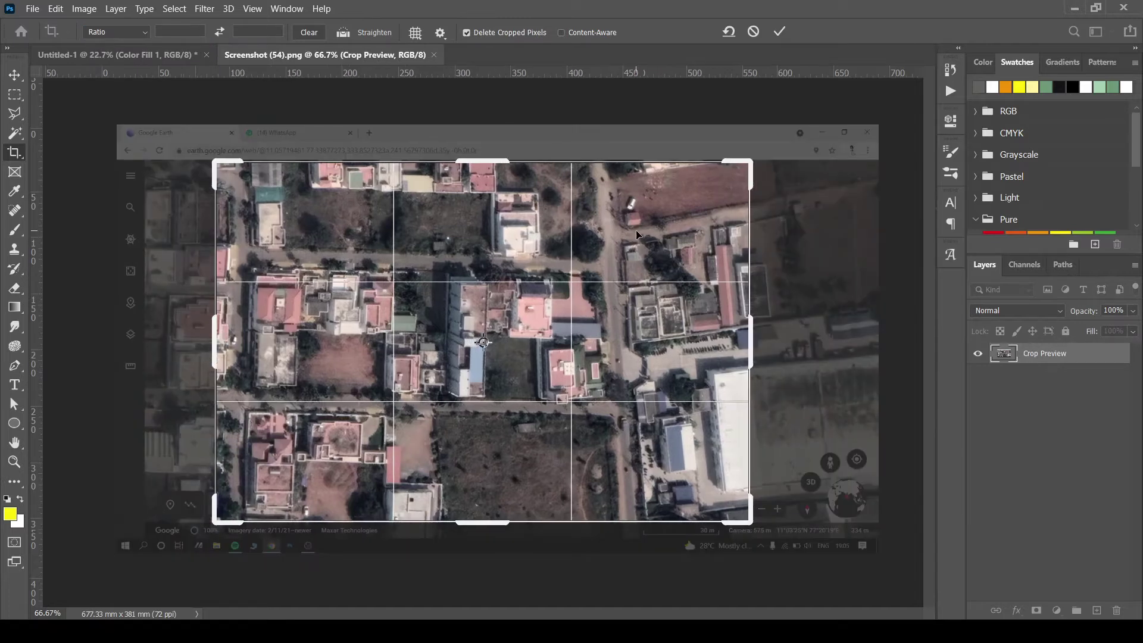
key(Return)
Place the cropped satellite image in the Untitled-1 document and scale it on the page.
key(v)
drag(201, 197, 263, 218)
drag(348, 285, 364, 319)
key(Return)
click(1054, 447)
Select the satellite image's full area and cover it with a near-black solid colour fill layer.
scroll(179, 308, up, 5)
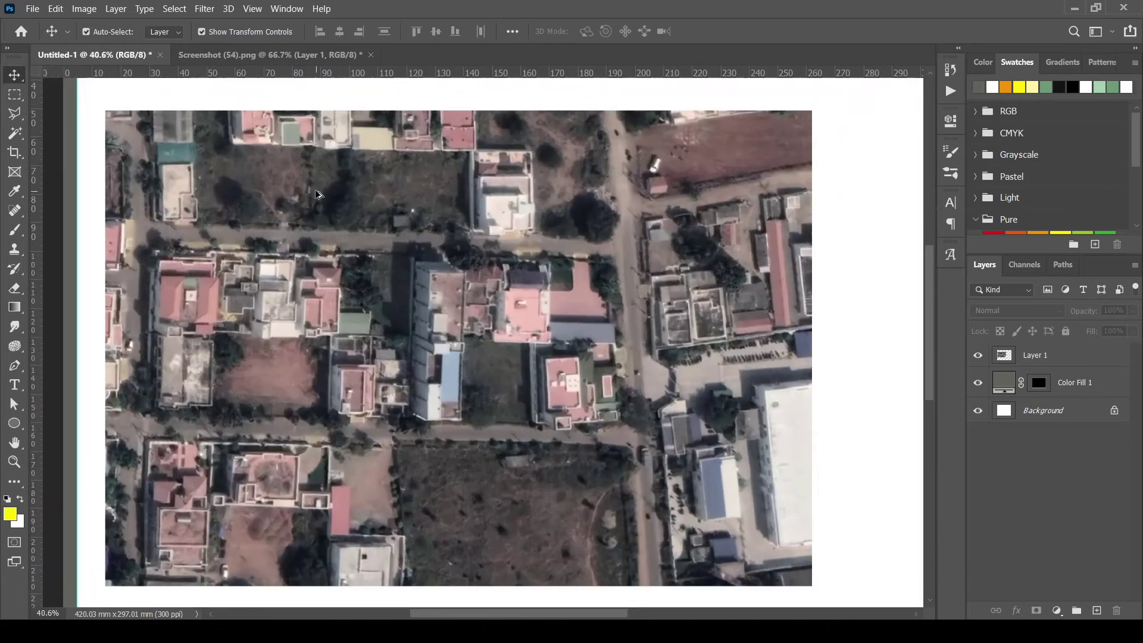
key(ctrl+minus)
click(15, 94)
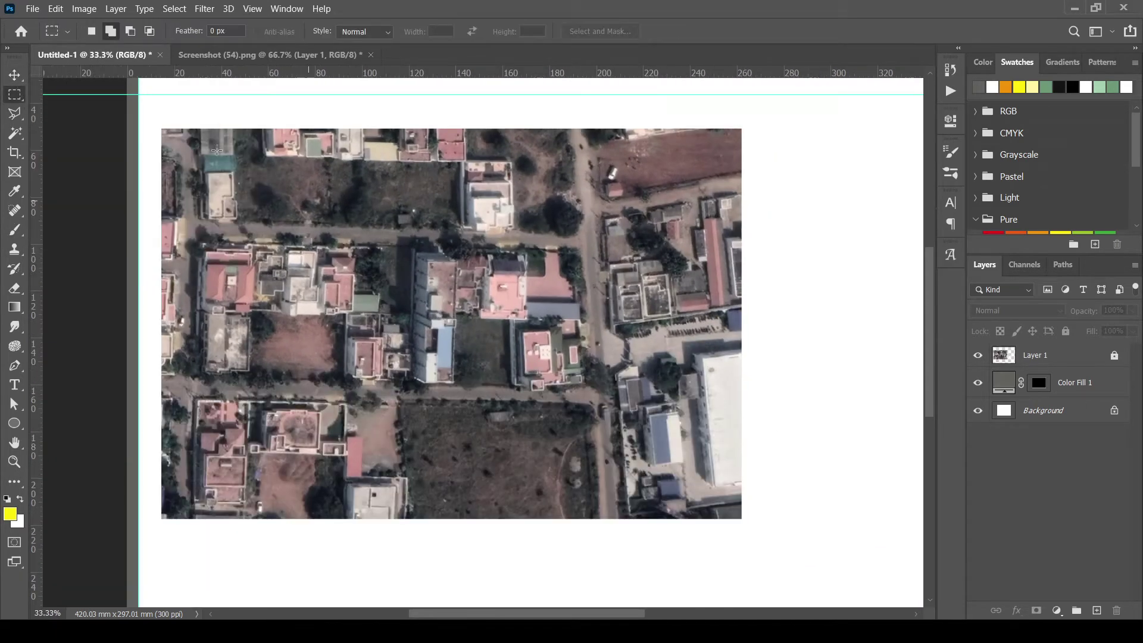
drag(161, 127, 743, 518)
click(1057, 610)
click(1039, 352)
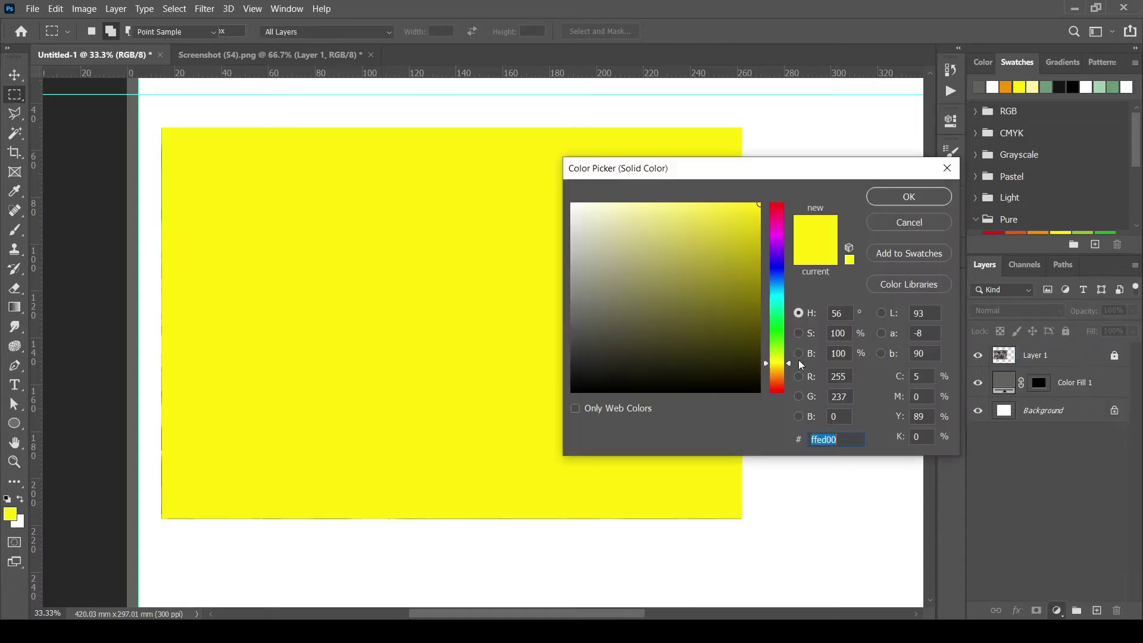
drag(720, 357, 680, 381)
click(919, 198)
Reduce the dark fill layer's opacity to 14% and rename the layer BASE.
click(1133, 310)
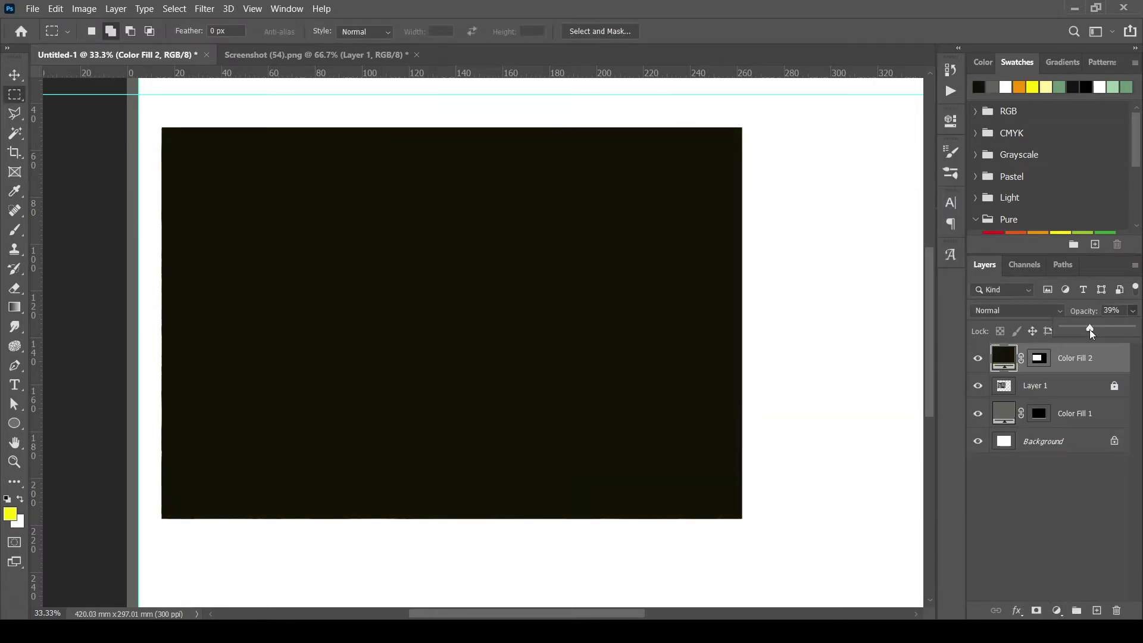
drag(1133, 328, 1071, 329)
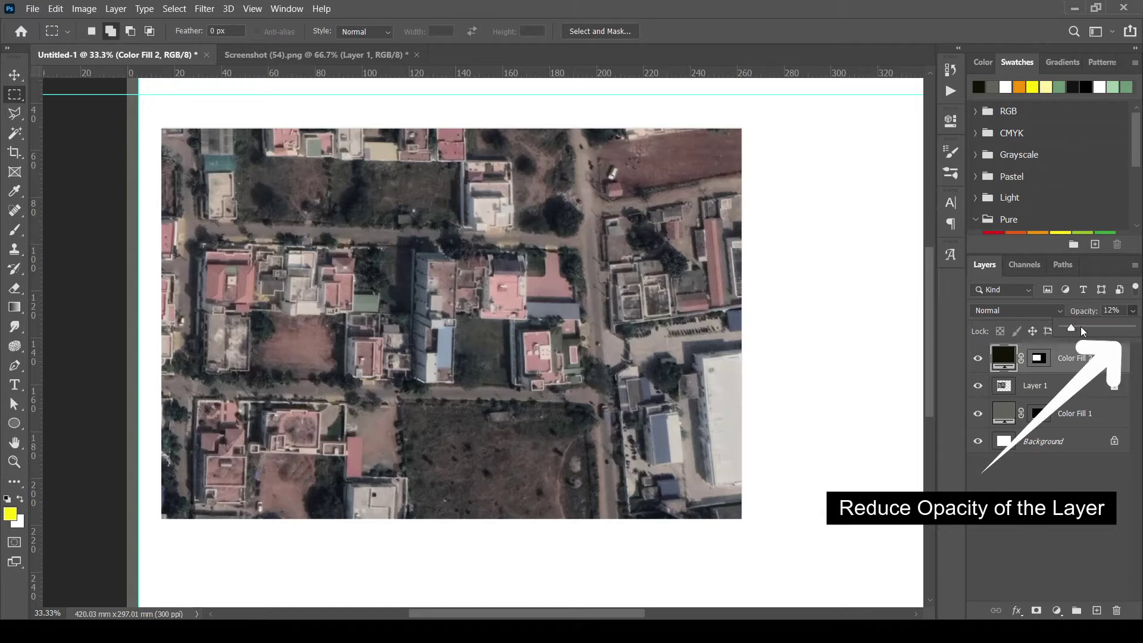
click(1065, 467)
double_click(1072, 358)
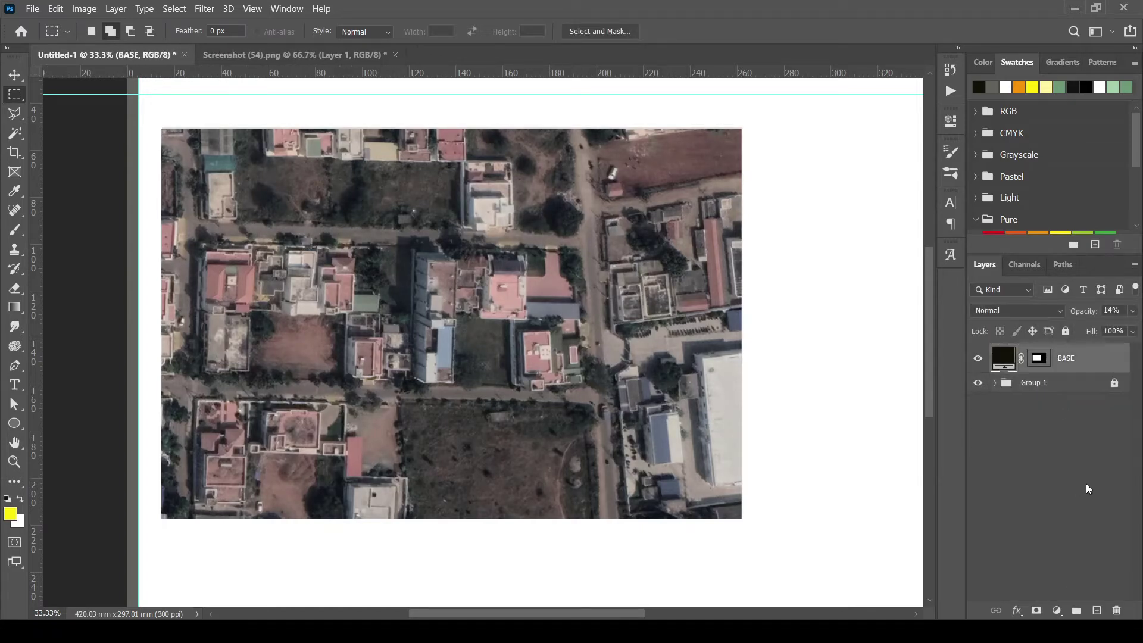
Add a new layer named ROADS above BASE and set the Brush colour to dark grey 3d3d3c for it.
click(1097, 610)
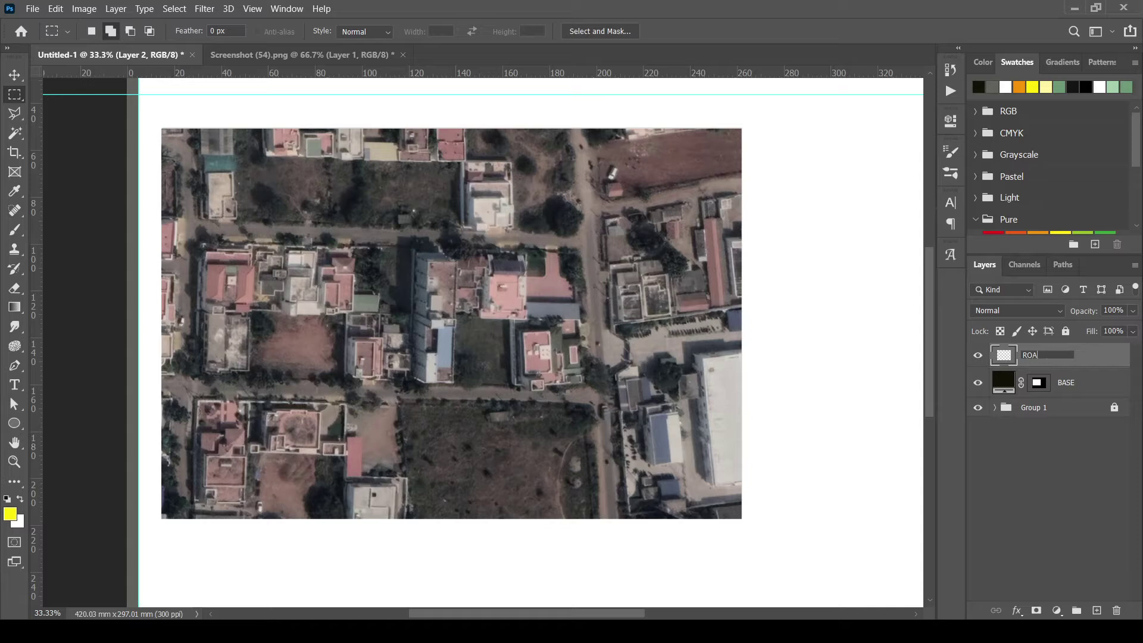
click(1051, 451)
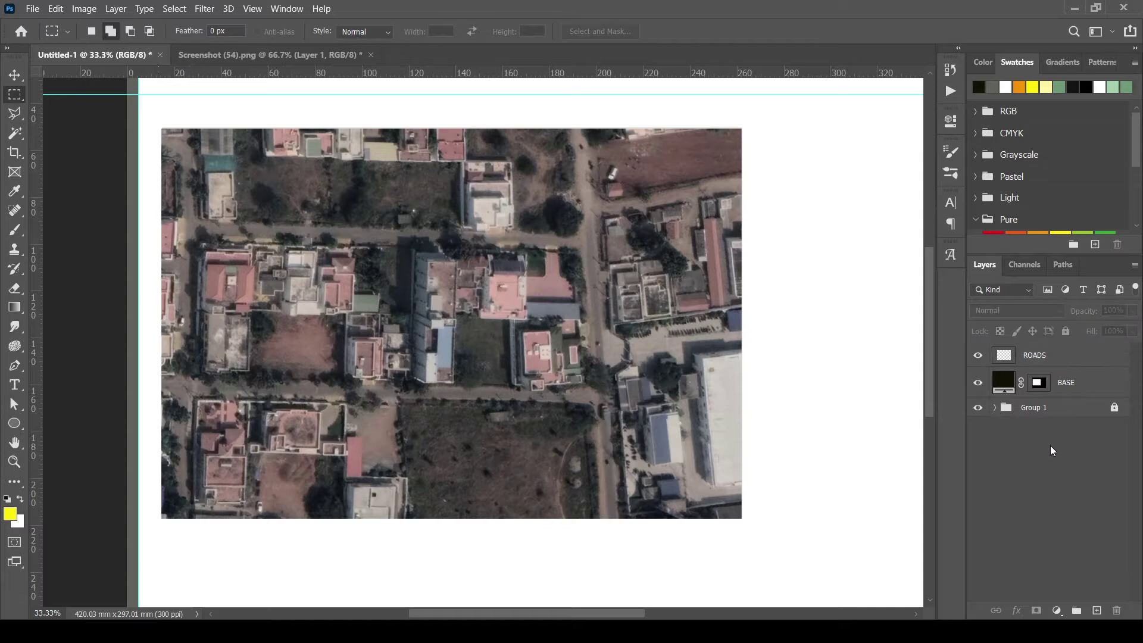
click(16, 231)
click(10, 514)
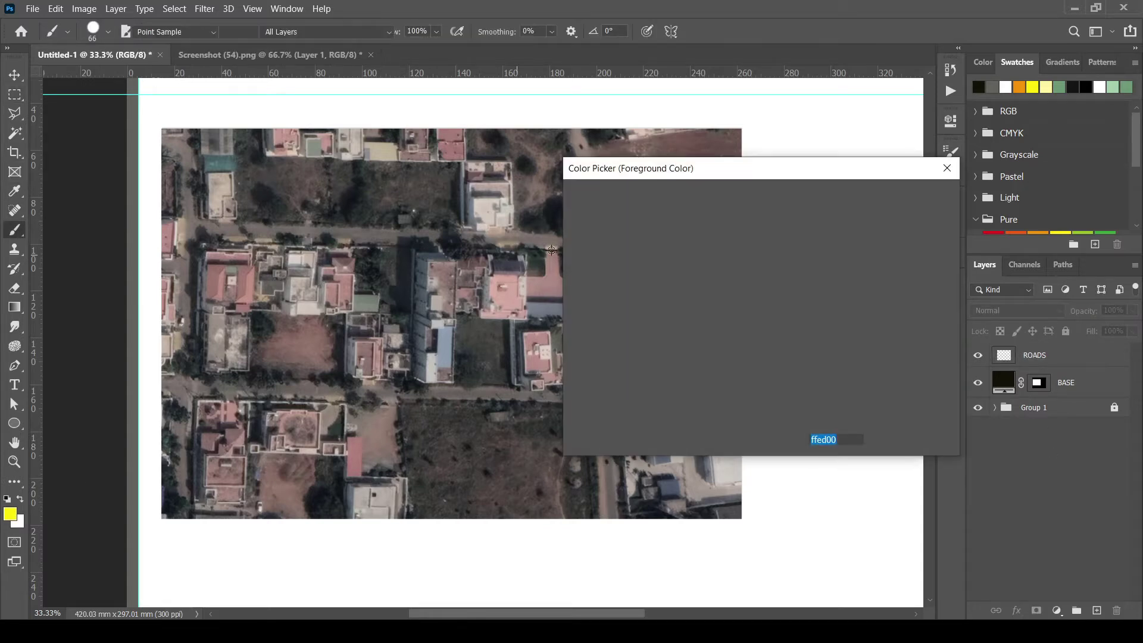
drag(575, 328, 575, 347)
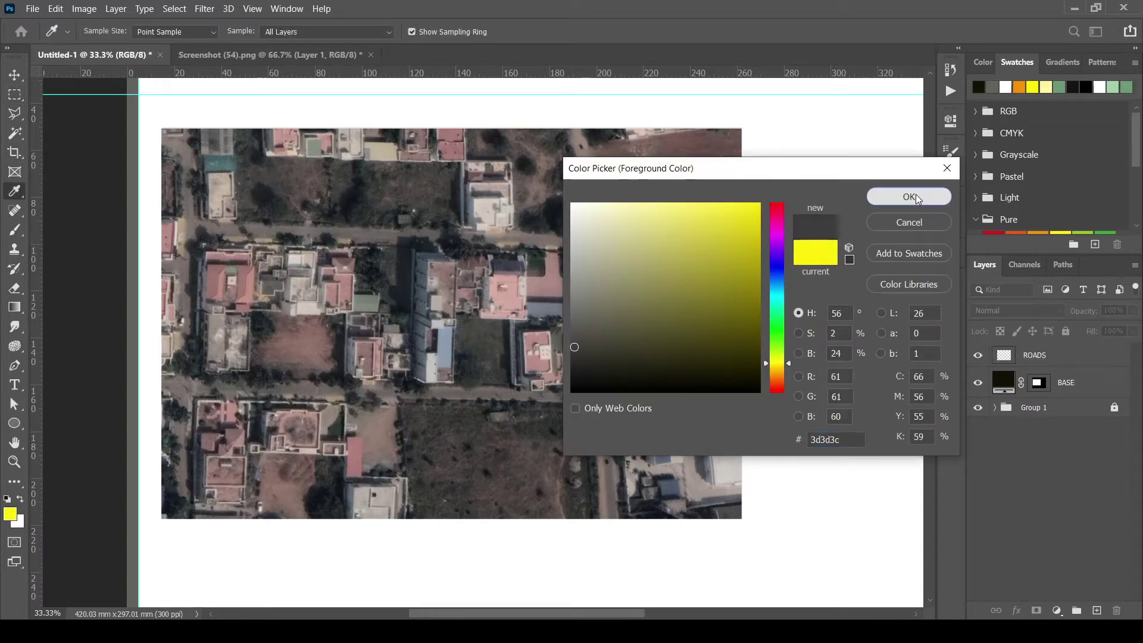
click(910, 197)
click(1036, 355)
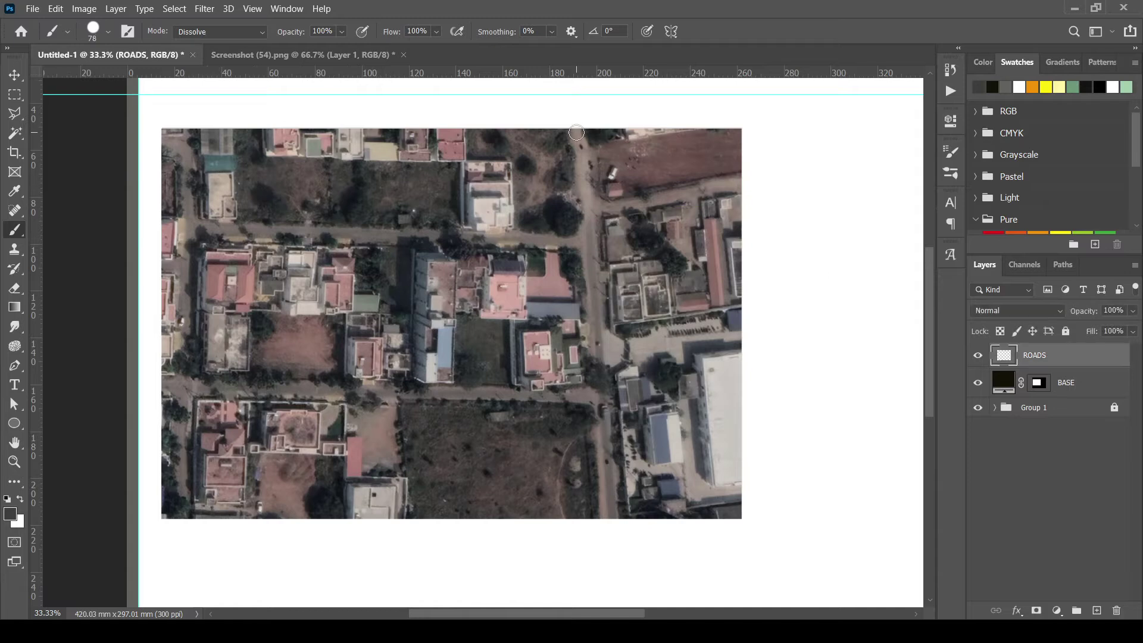
Paint straight brush strokes over the eastern north-south road and the lower east-west road on the ROADS layer.
shift+click(589, 209)
shift+click(601, 386)
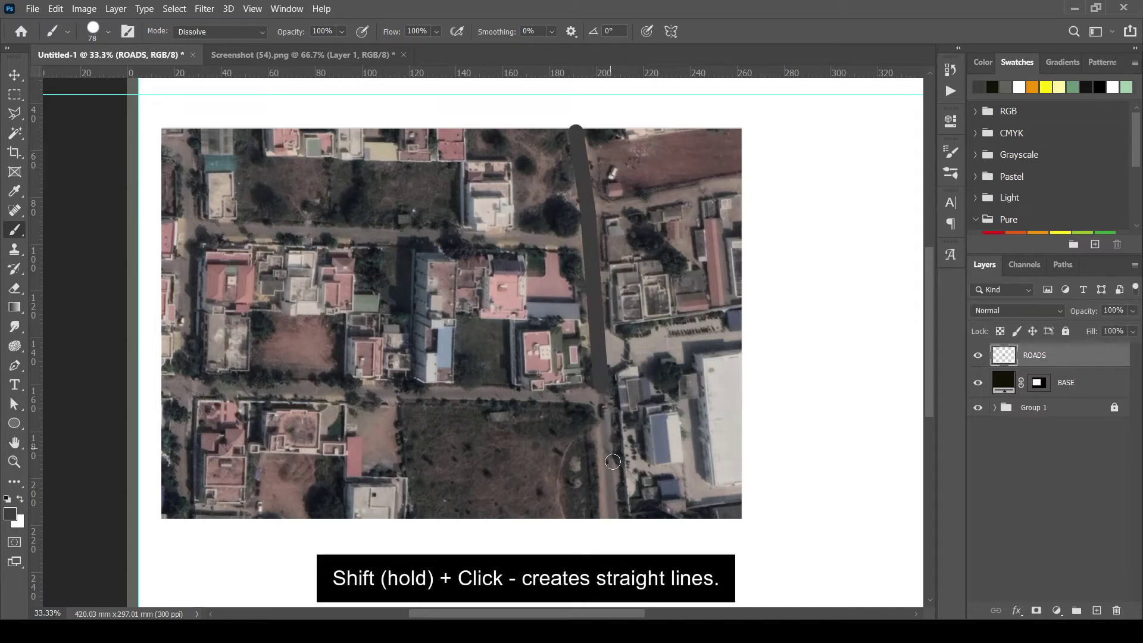
shift+click(613, 516)
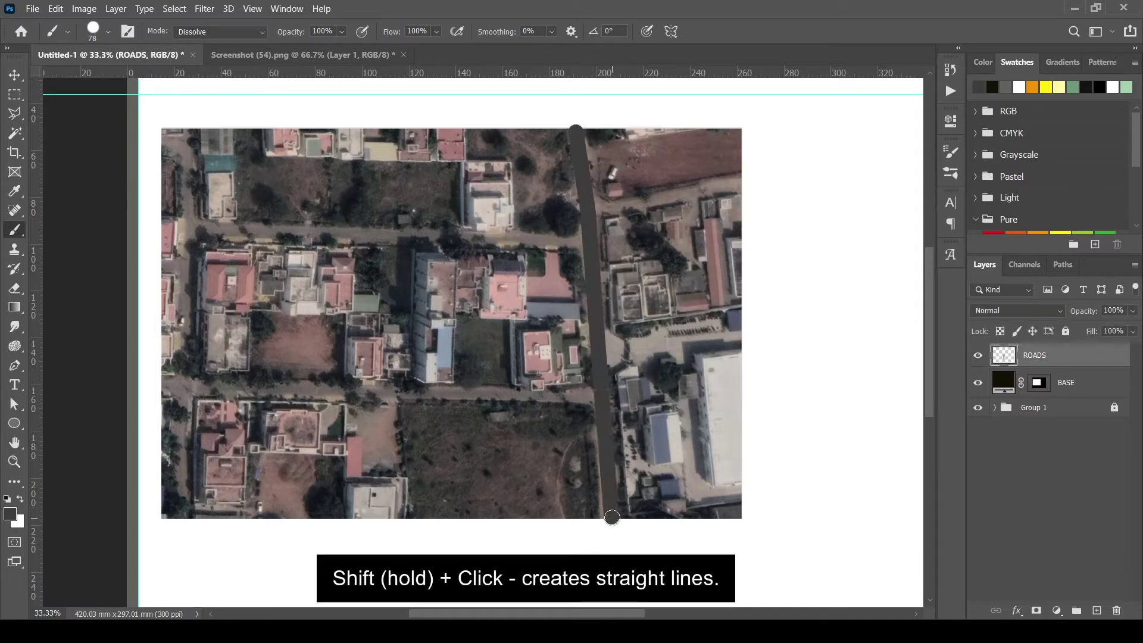
shift+click(402, 393)
shift+click(329, 391)
shift+click(203, 388)
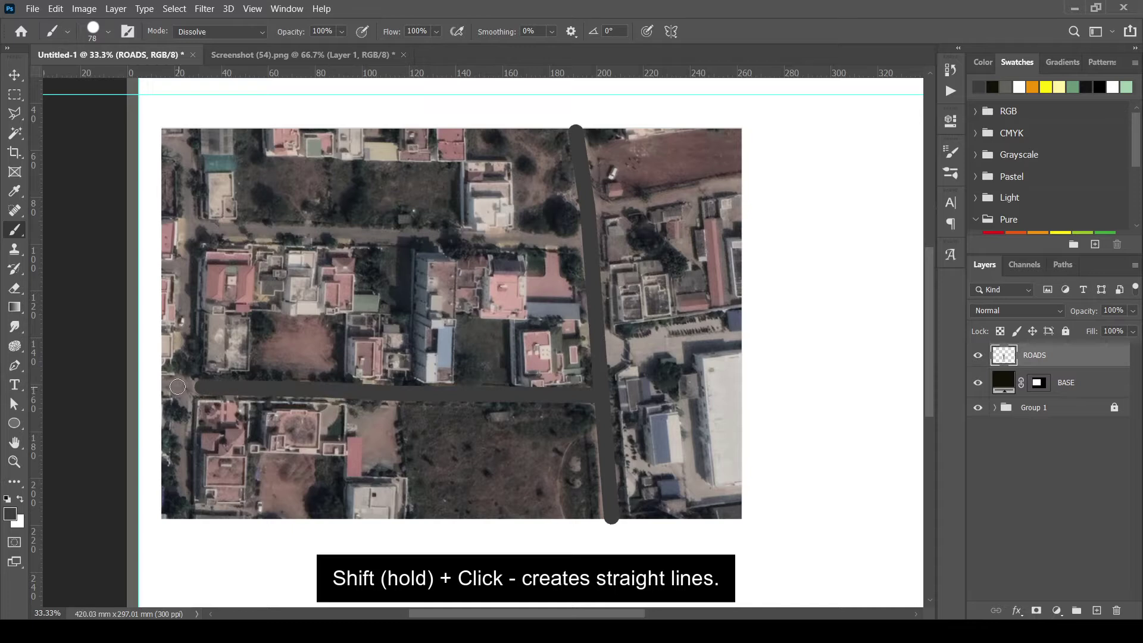
Paint the western north-south road from the image's lower edge to its upper edge with straight strokes.
shift+click(184, 446)
shift+click(184, 519)
shift+click(189, 212)
shift+click(187, 160)
shift+click(184, 132)
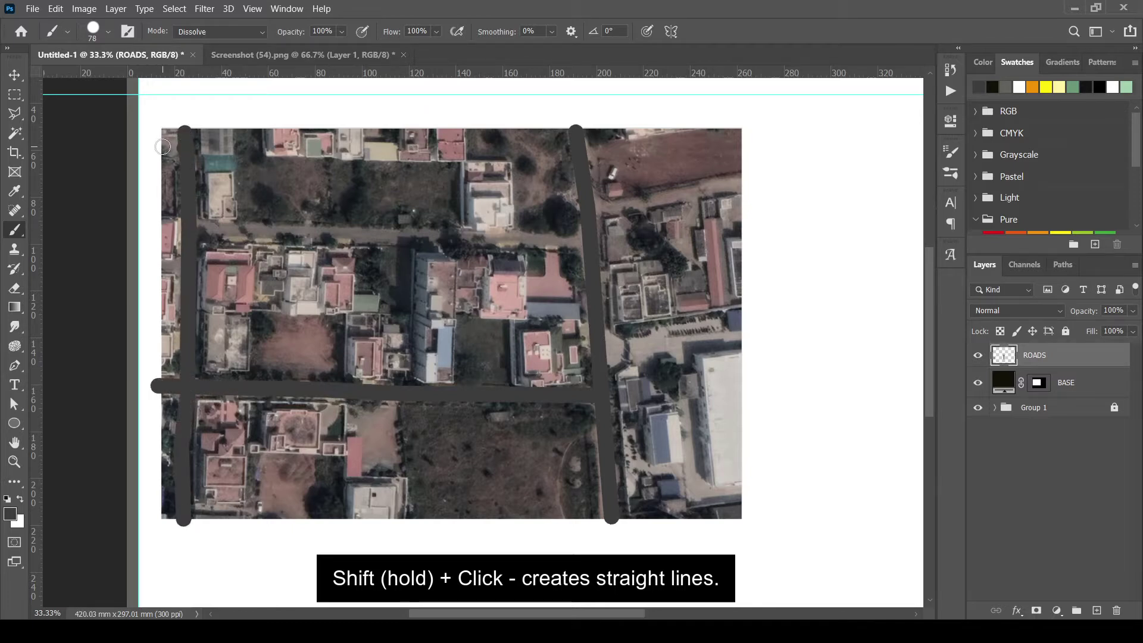
Paint the upper east-west road and the side road branching east from the eastern road.
shift+click(470, 234)
shift+click(586, 239)
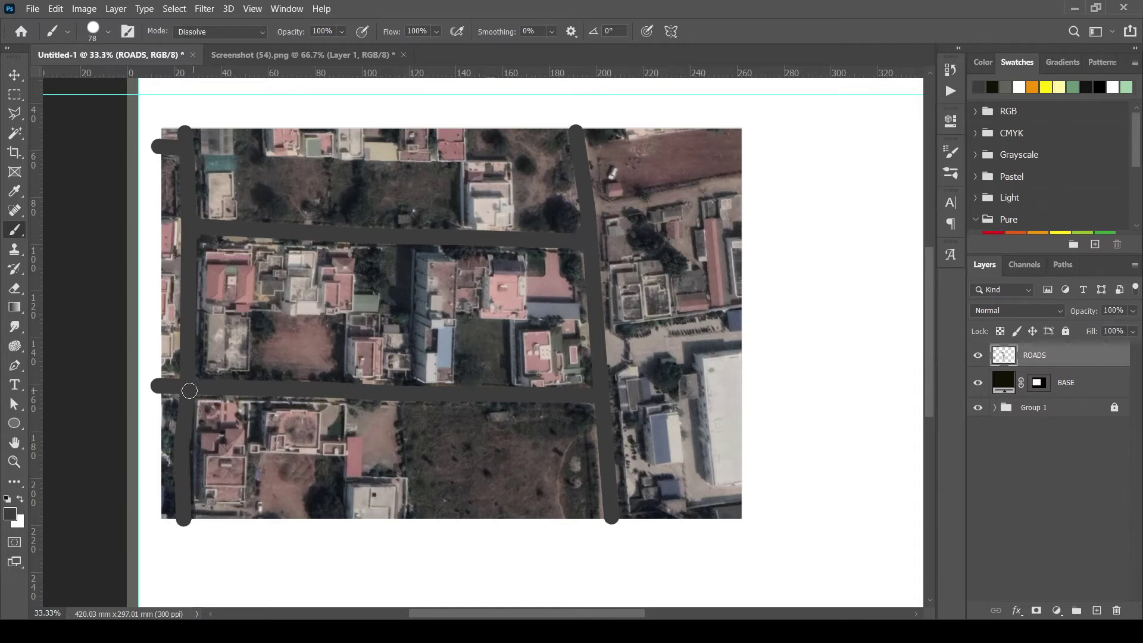
click(593, 207)
shift+click(706, 189)
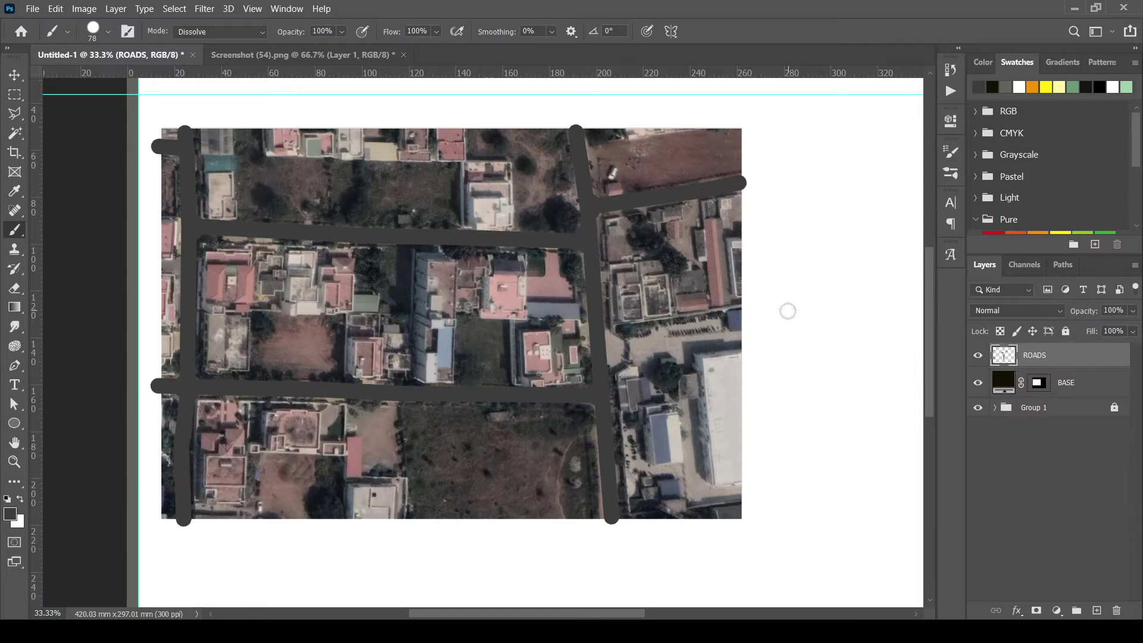
Outline the cream-roofed building north of the upper road with the Polygonal Lasso.
key(l)
scroll(316, 181, up, 8)
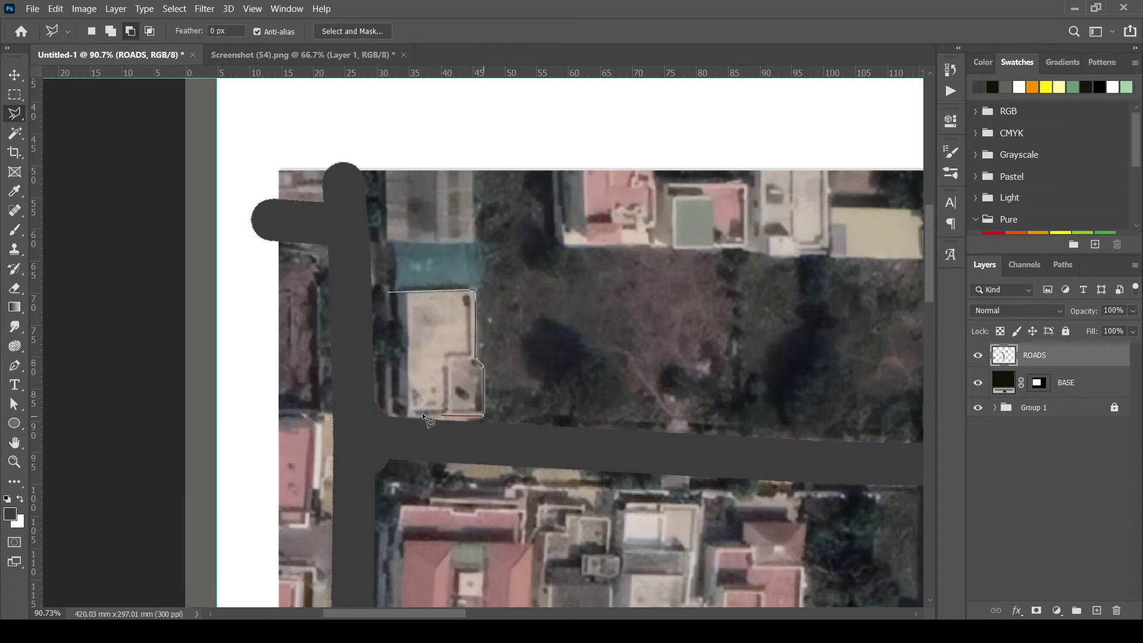
double_click(394, 417)
Add the buildings along the image's western edge, beside the western road, to the lasso selection.
scroll(271, 268, down, 3)
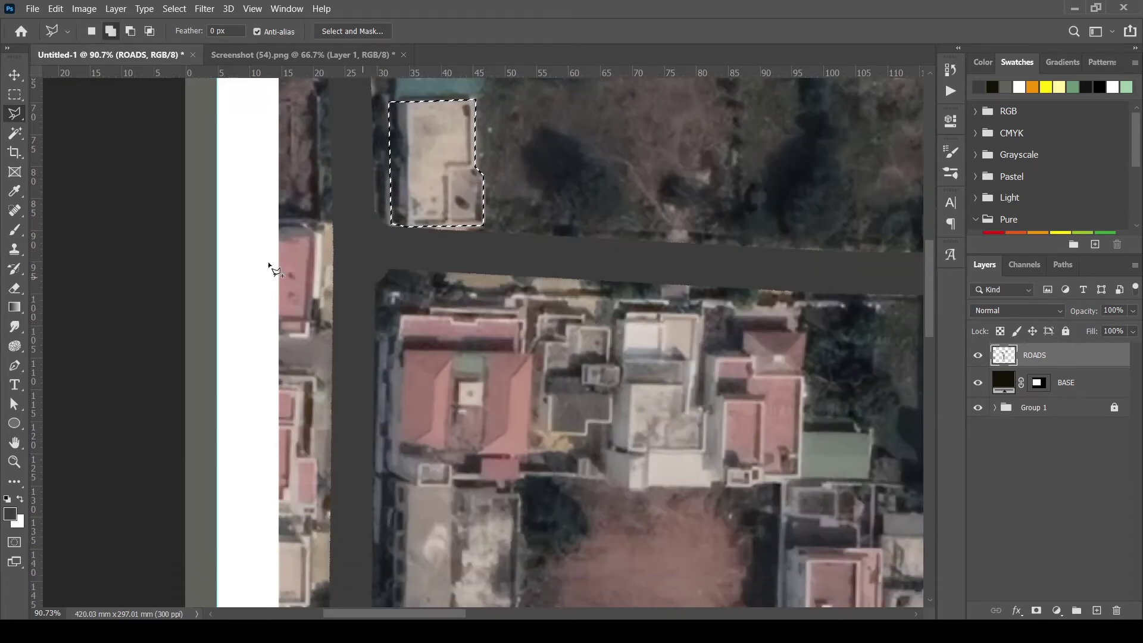
click(322, 224)
click(316, 334)
double_click(278, 340)
scroll(278, 341, down, 2)
click(278, 281)
click(316, 284)
click(314, 367)
click(318, 368)
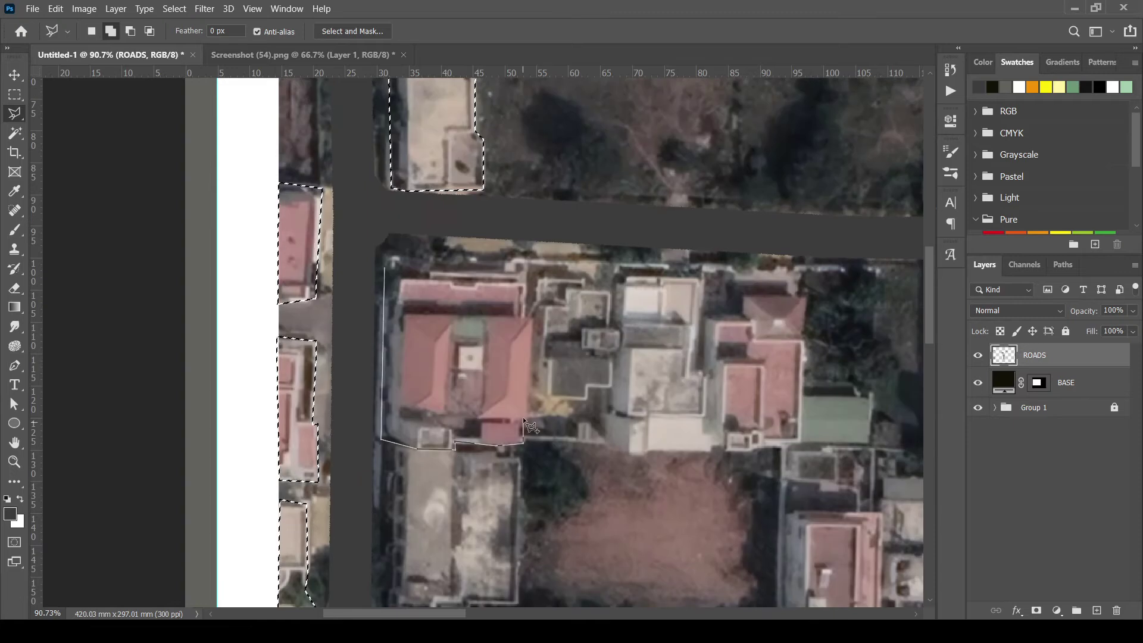
Add the row of houses just south of the upper road, next to the western road, to the selection.
double_click(524, 269)
click(532, 267)
click(780, 271)
click(802, 442)
double_click(524, 444)
Add the pink-roofed houses south of the lower road, beside the western road, to the selection.
scroll(238, 238, down, 8)
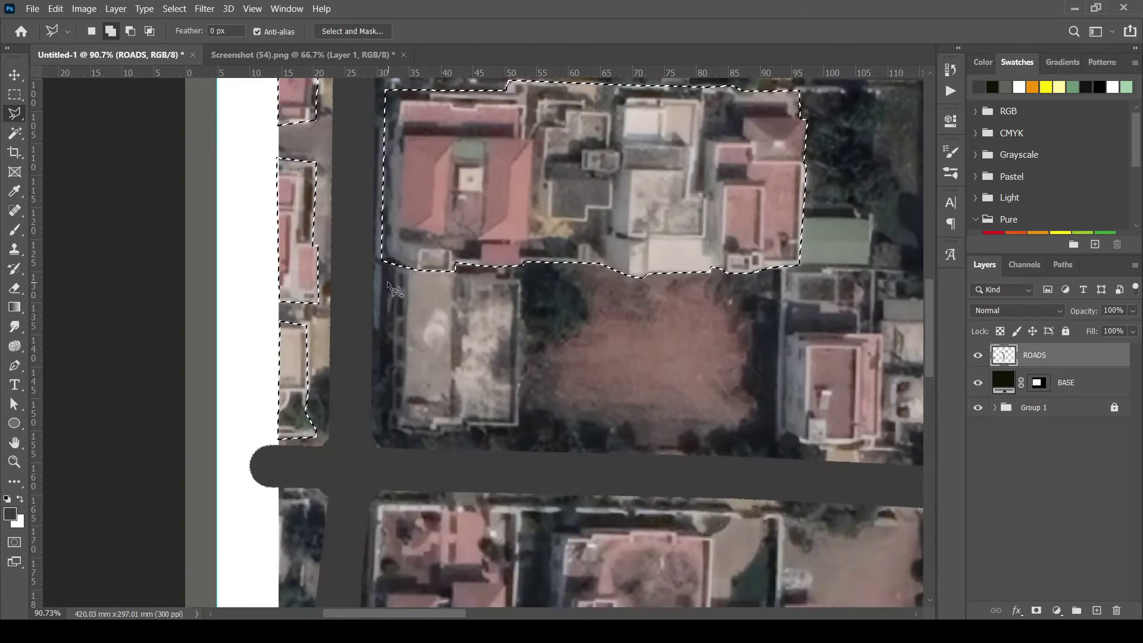
scroll(238, 238, up, 3)
click(421, 168)
click(615, 173)
click(594, 536)
double_click(414, 536)
click(760, 218)
click(761, 400)
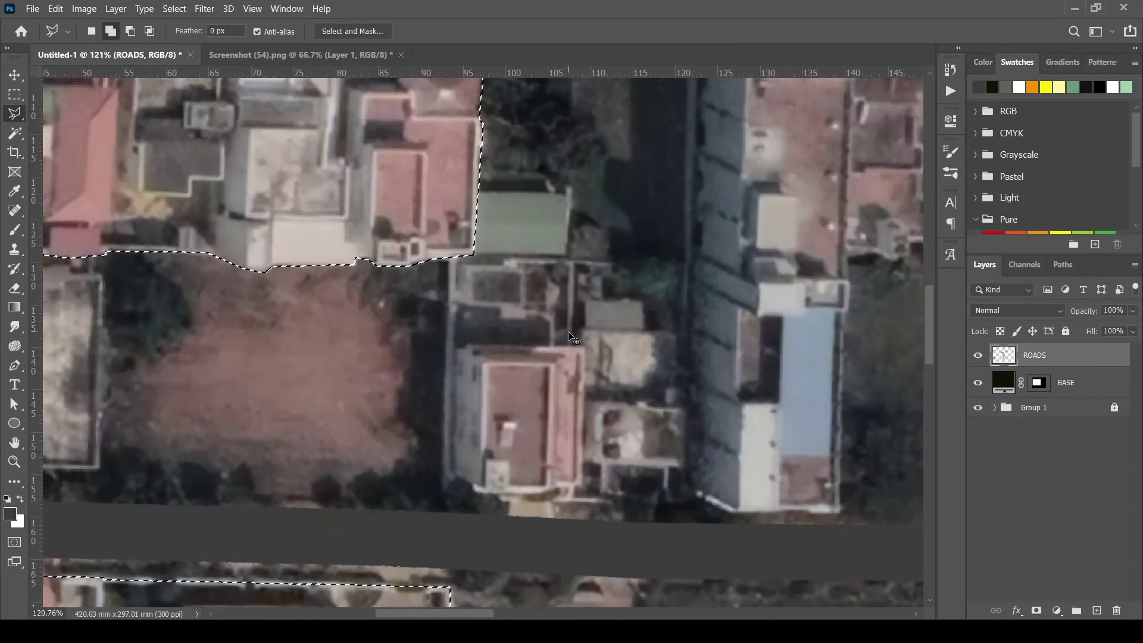
Add the remaining central-block houses and the buildings along the image's northern edge to the lasso selection.
click(469, 303)
click(656, 316)
click(658, 509)
double_click(459, 508)
scroll(624, 255, down, 6)
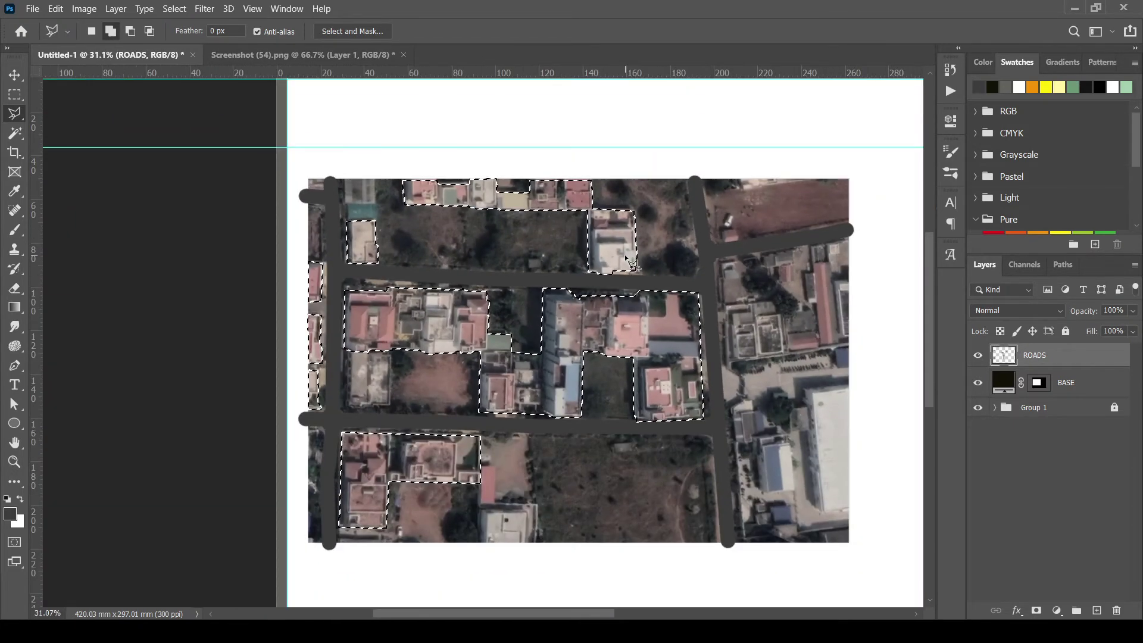
Fill the selected buildings with a bright yellow solid color fill layer.
click(1058, 614)
click(1046, 349)
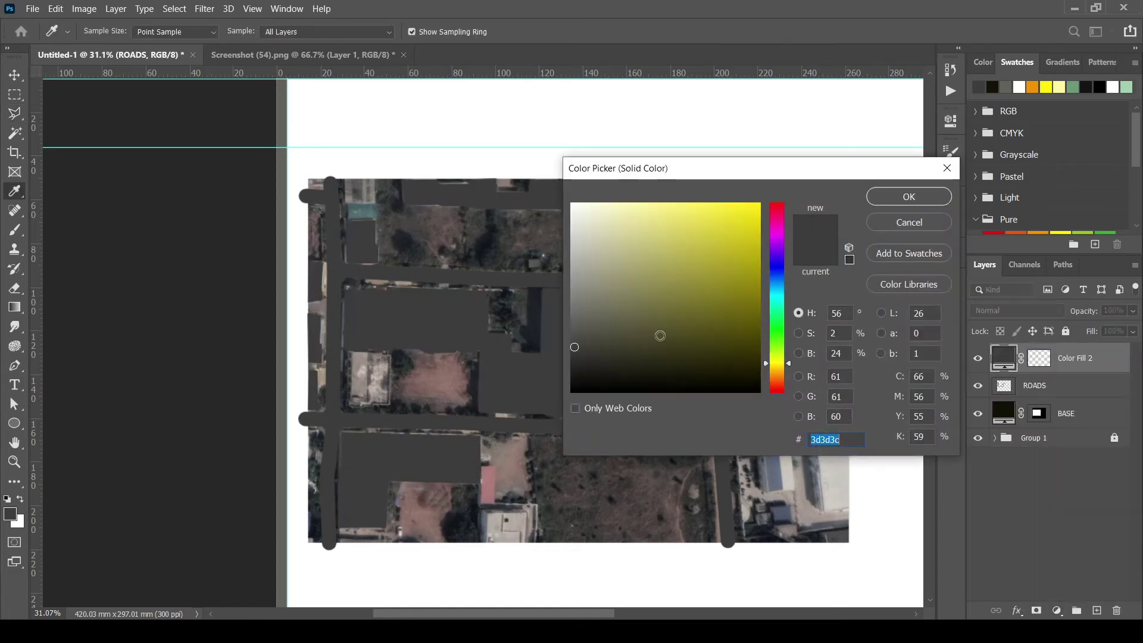
click(697, 271)
drag(715, 240, 741, 216)
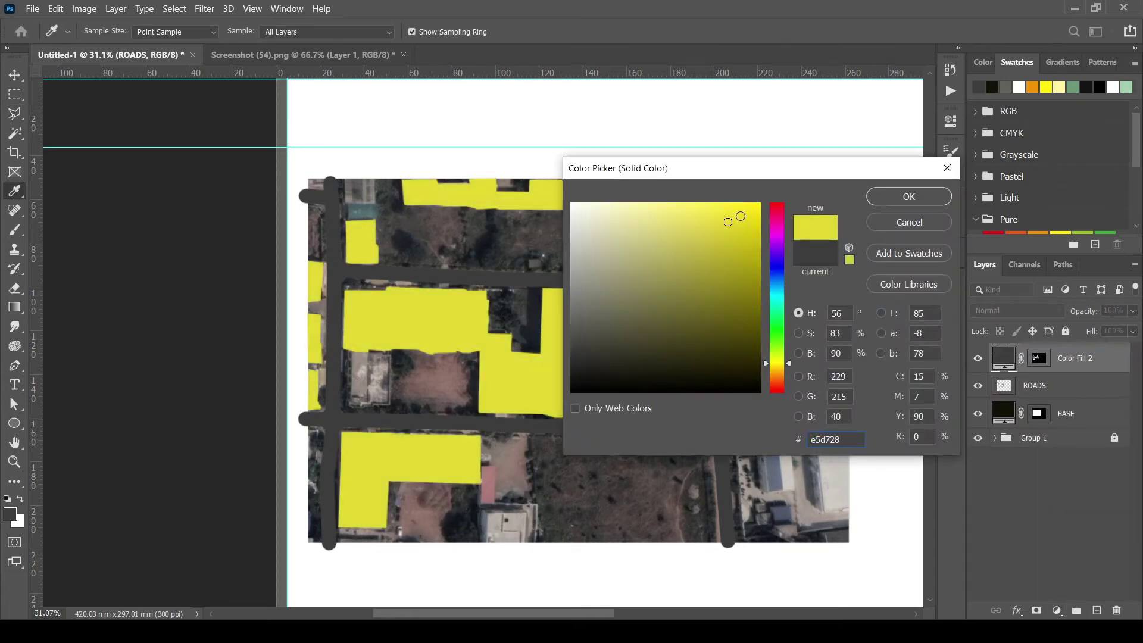
click(908, 196)
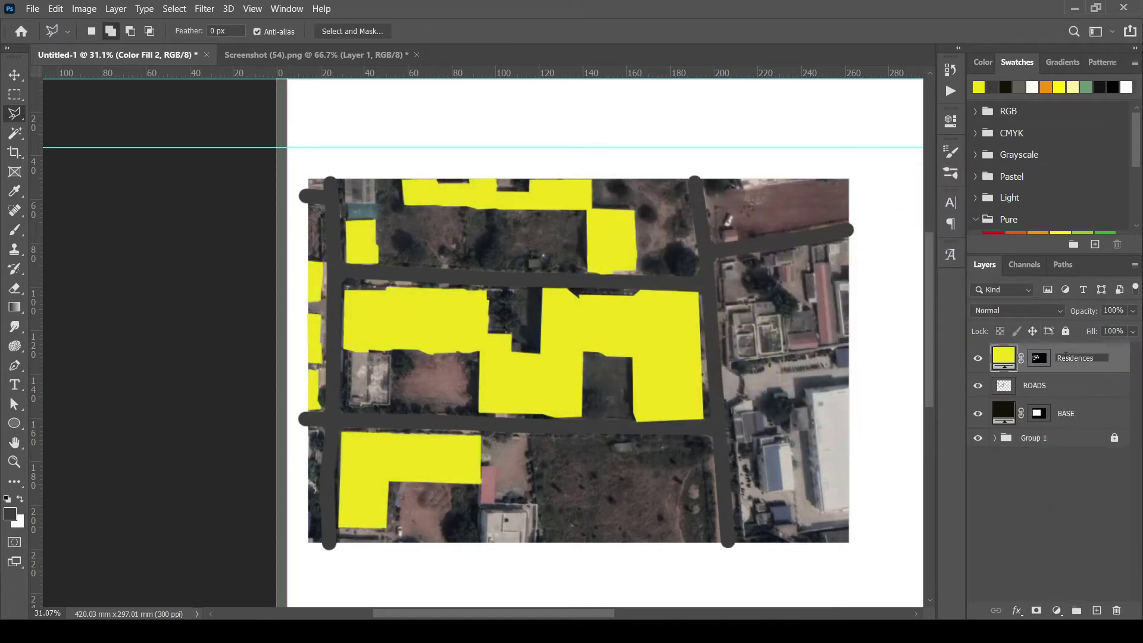
Name the yellow fill layer Residences and set its opacity to 18%.
click(1054, 470)
click(1072, 358)
click(1132, 311)
drag(1135, 328, 1076, 329)
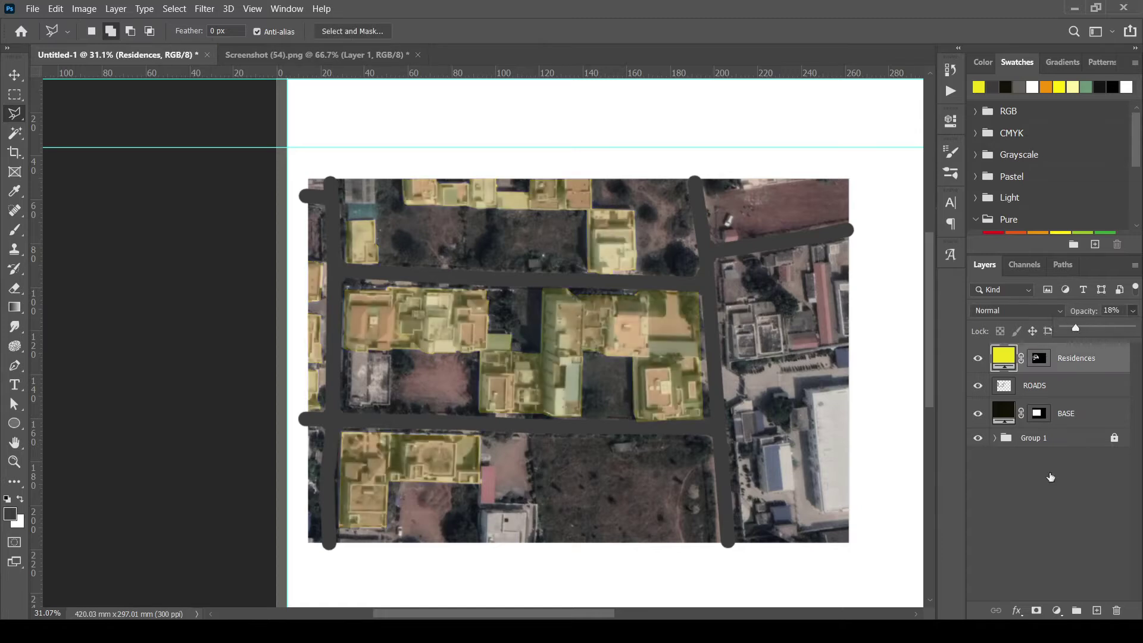
click(1051, 477)
Trace a polygonal lasso selection around the grey and teal-roofed buildings in the map's northwest corner, east of the western road.
scroll(310, 185, up, 5)
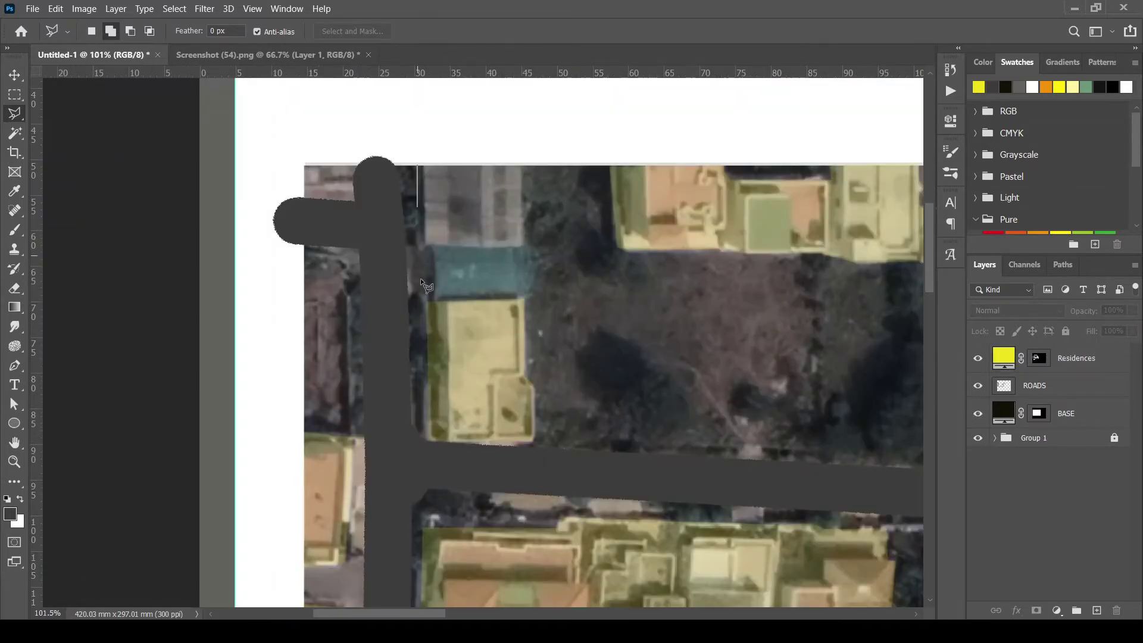
click(430, 299)
click(528, 295)
click(539, 267)
click(523, 241)
double_click(521, 165)
scroll(476, 181, down, 3)
scroll(455, 195, down, 4)
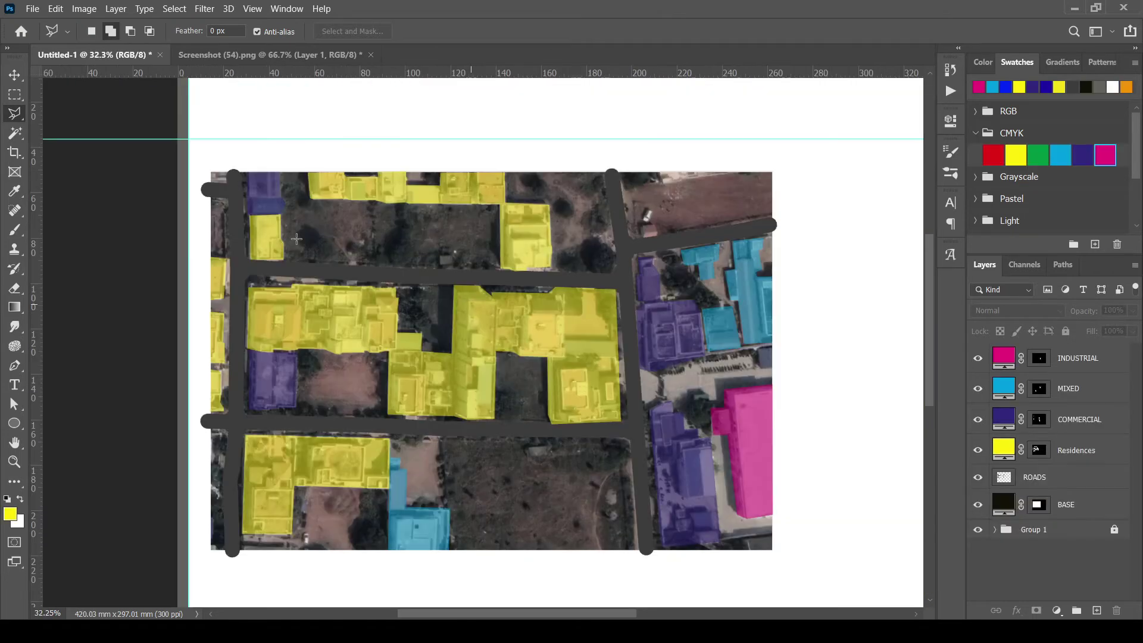
Add a layer named TREES above the INDUSTRIAL layer and get the Brush ready with the CMYK green swatch.
scroll(141, 280, up, 4)
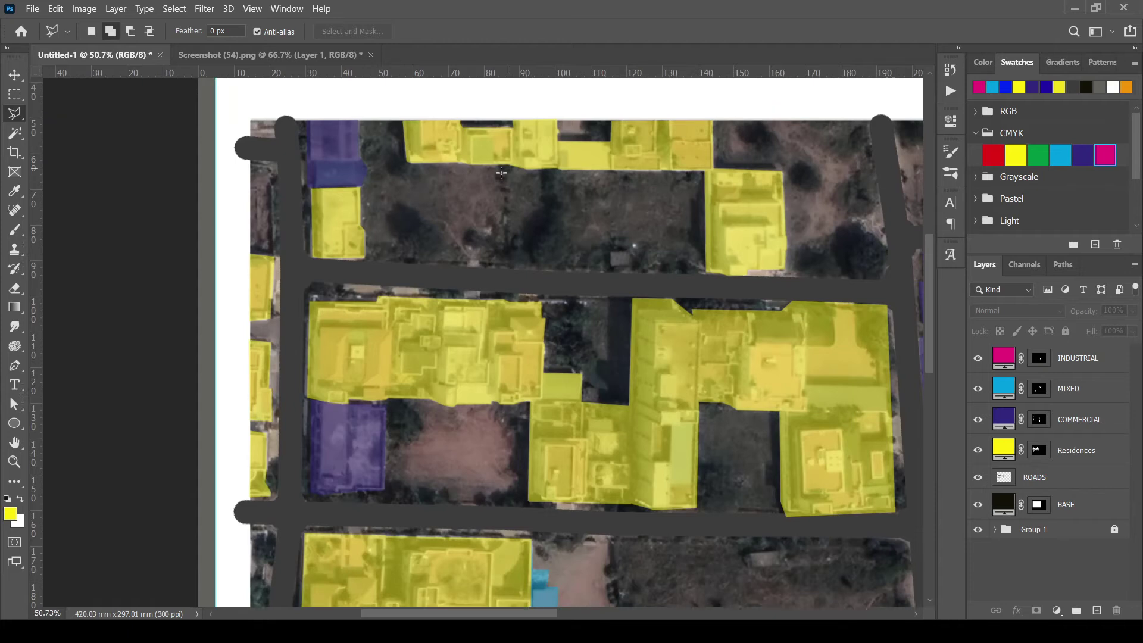
scroll(501, 172, up, 1)
click(1096, 610)
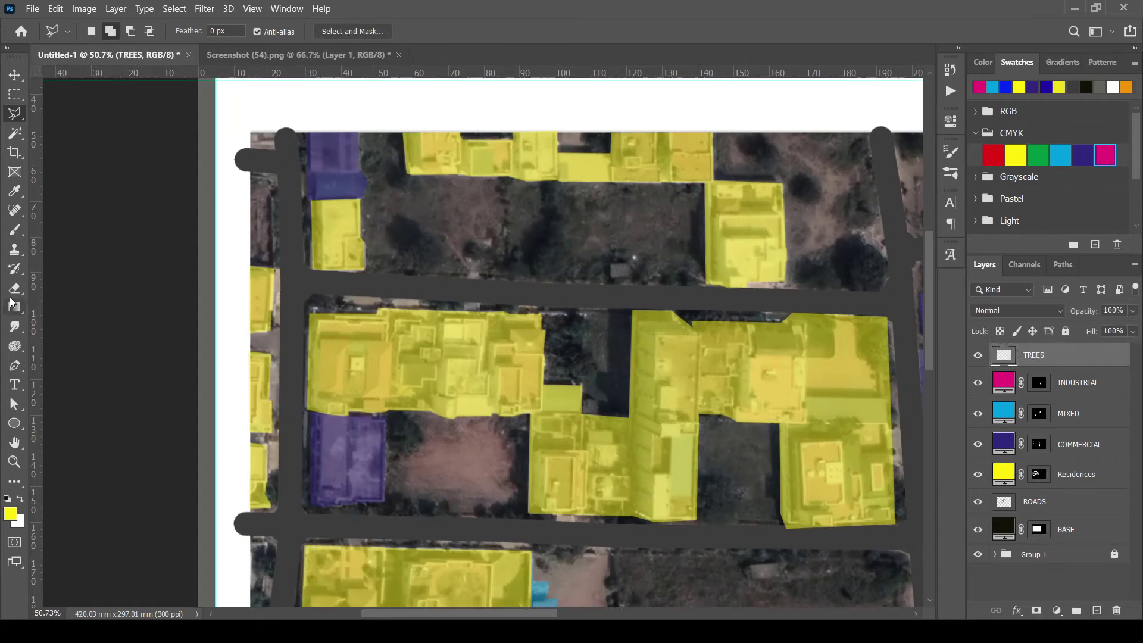
click(17, 234)
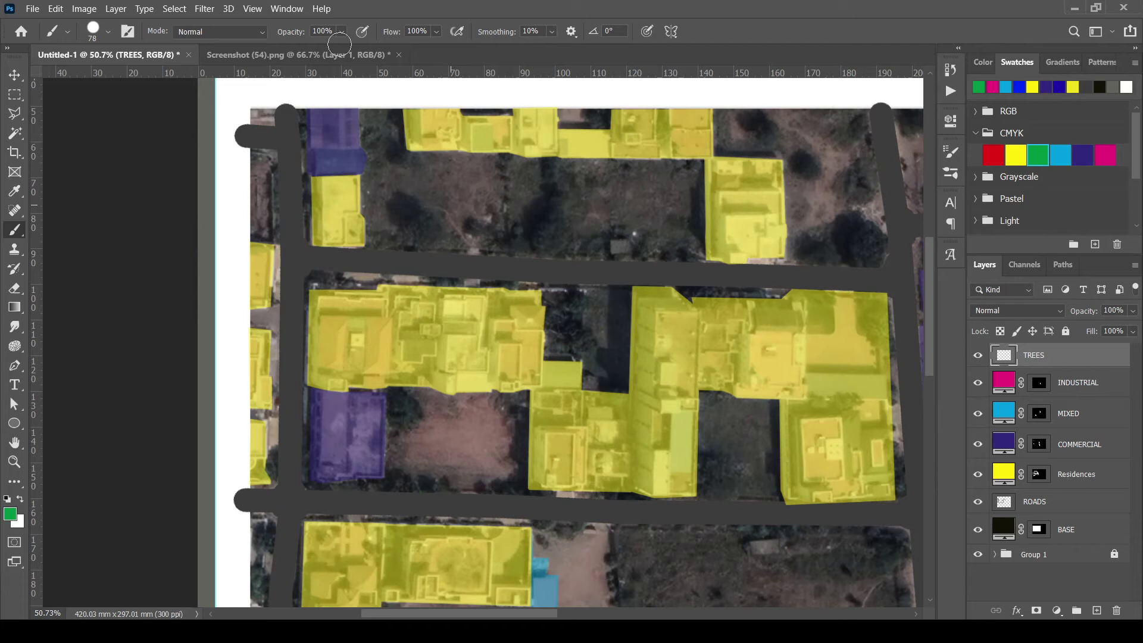
Set the hard round brush to 94 px and dab green trees over the open plots north of the upper road.
right_click(409, 203)
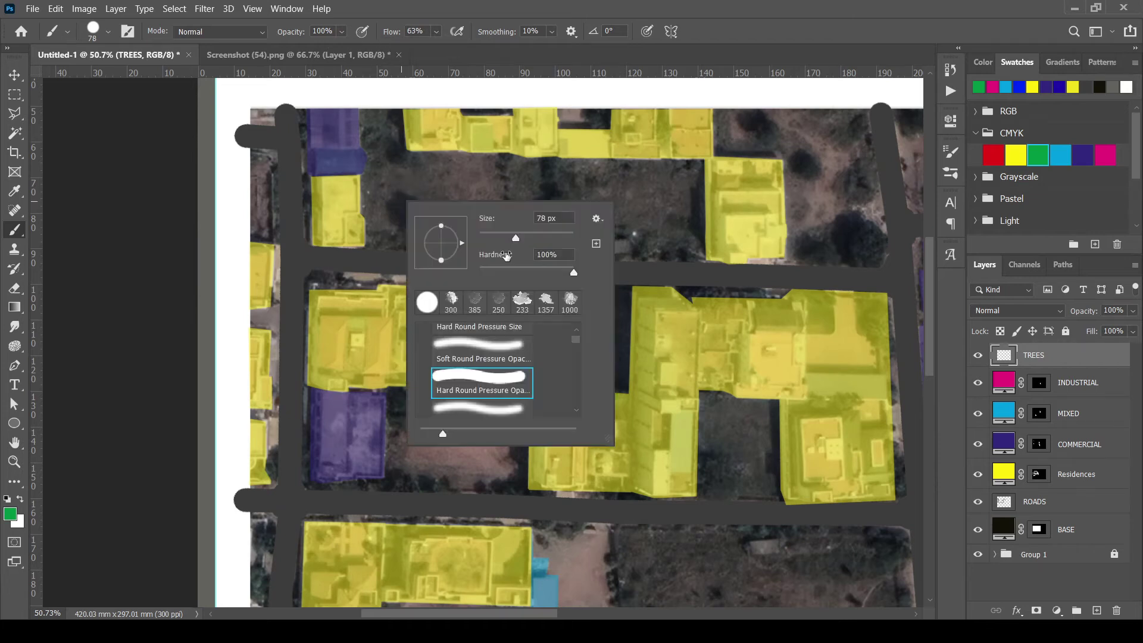
click(524, 233)
click(398, 152)
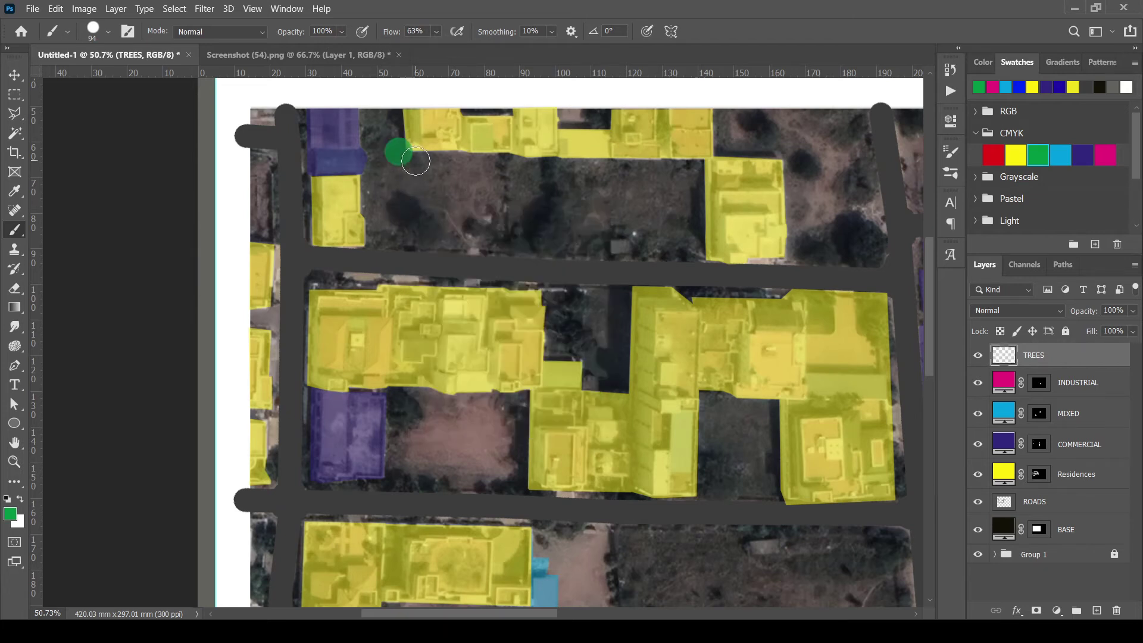
right_click(404, 208)
click(555, 175)
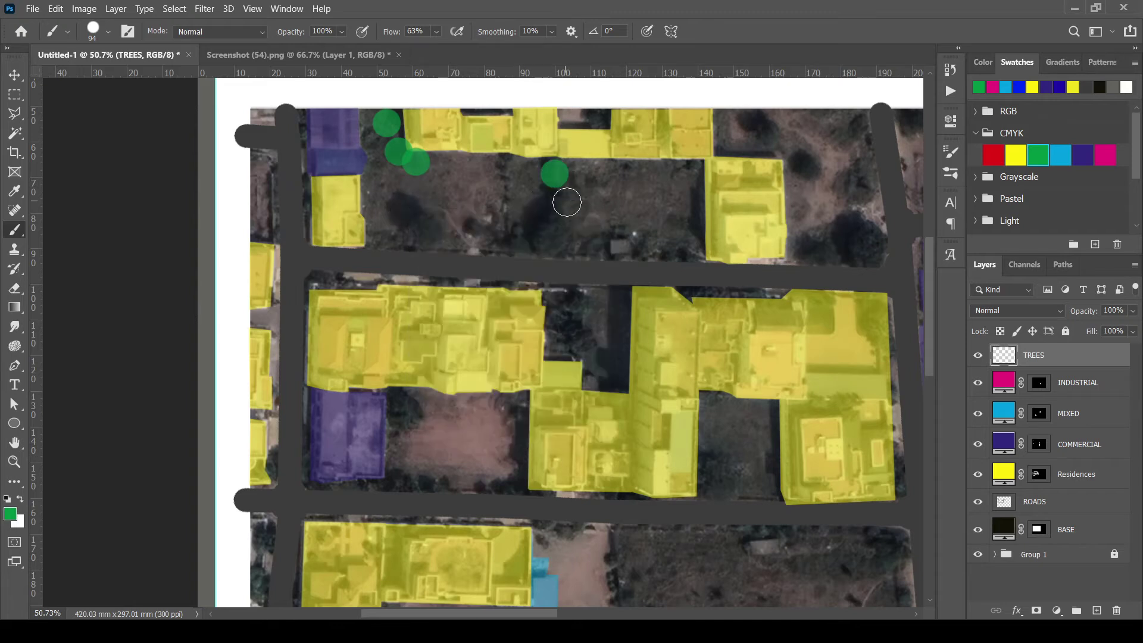
click(623, 236)
click(651, 246)
Dab green trees along the southern side of the upper road, beside the row of yellow houses.
scroll(652, 246, down, 2)
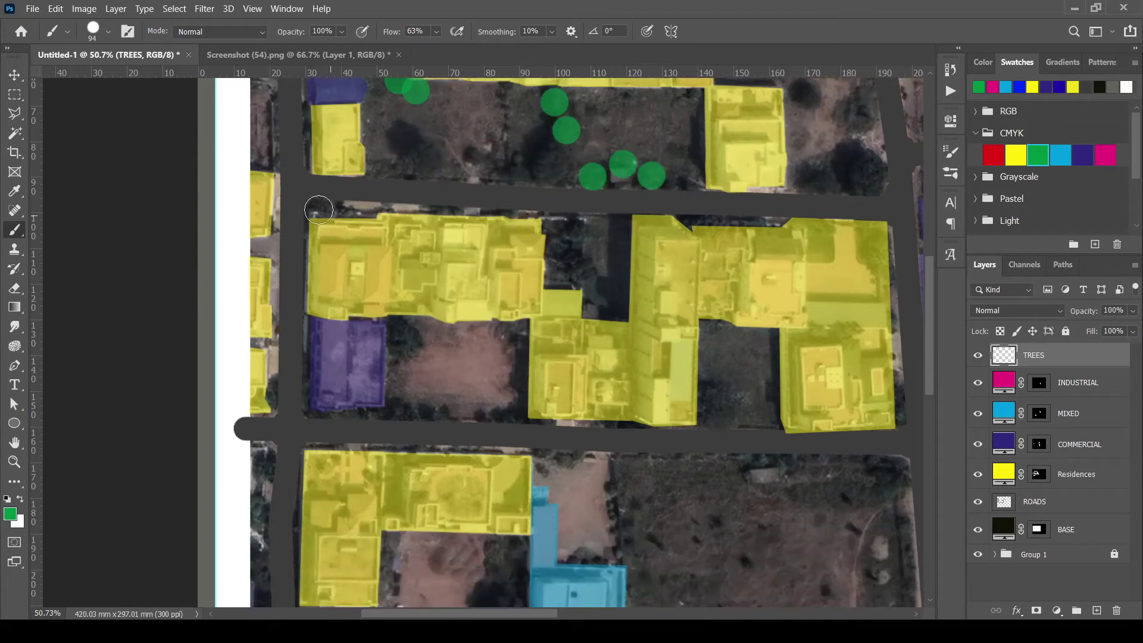
click(318, 204)
click(340, 212)
click(515, 208)
click(454, 213)
scroll(476, 267, down, 1)
scroll(507, 369, down, 2)
click(262, 311)
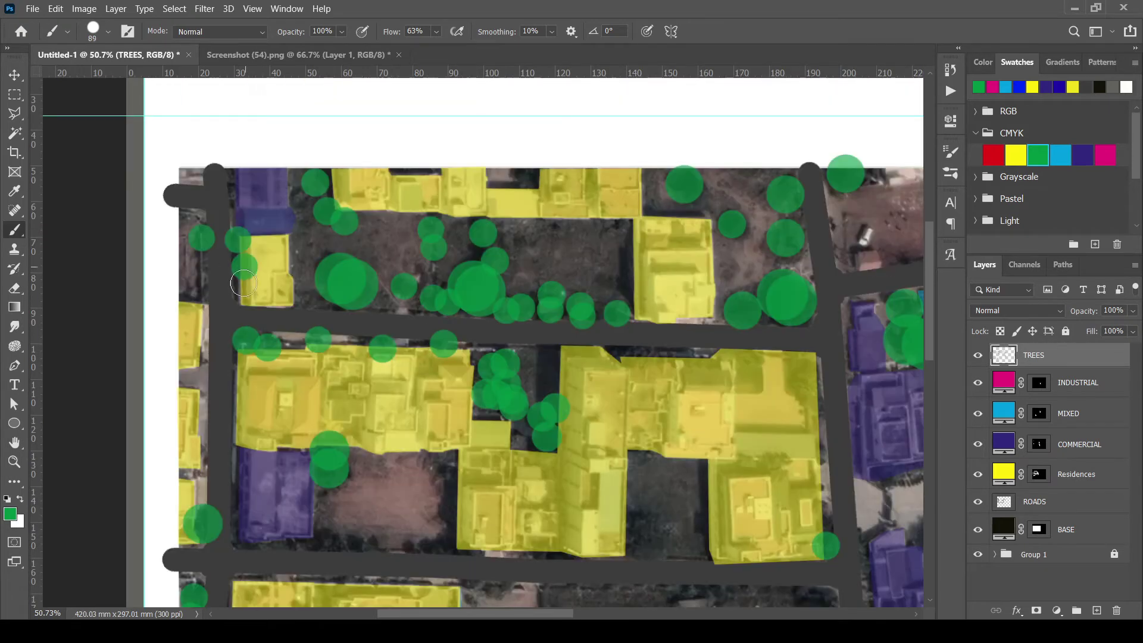
Paint small green trees along the northern side of the lower road, below the purple building and the bare plot.
scroll(284, 423, down, 2)
click(243, 423)
click(263, 424)
drag(356, 425, 471, 419)
right_click(450, 381)
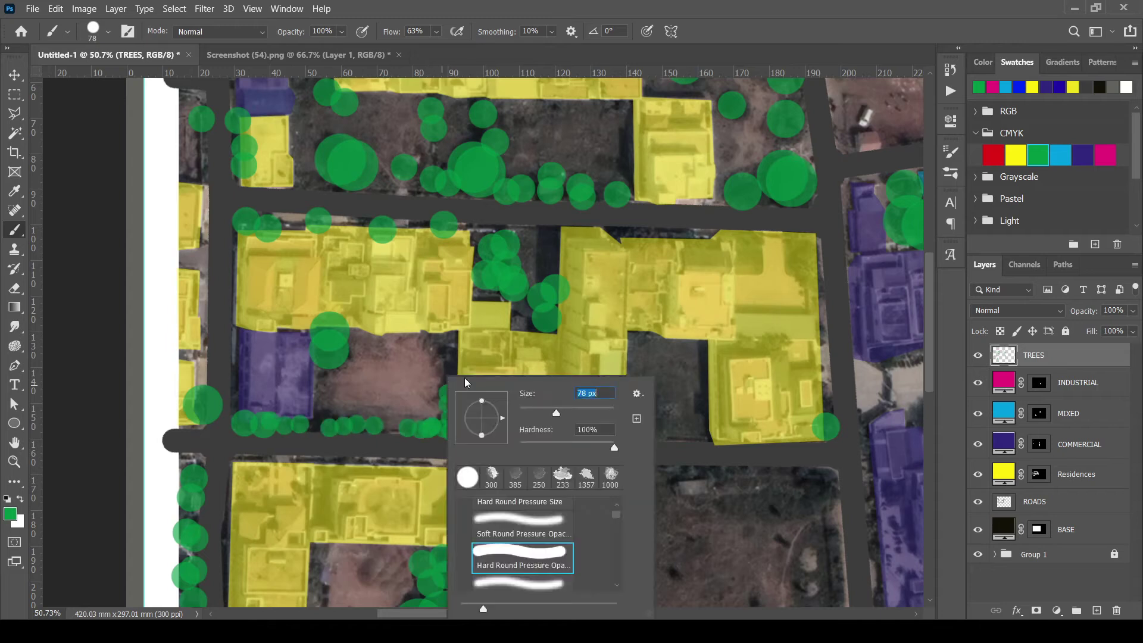
key(Escape)
click(318, 424)
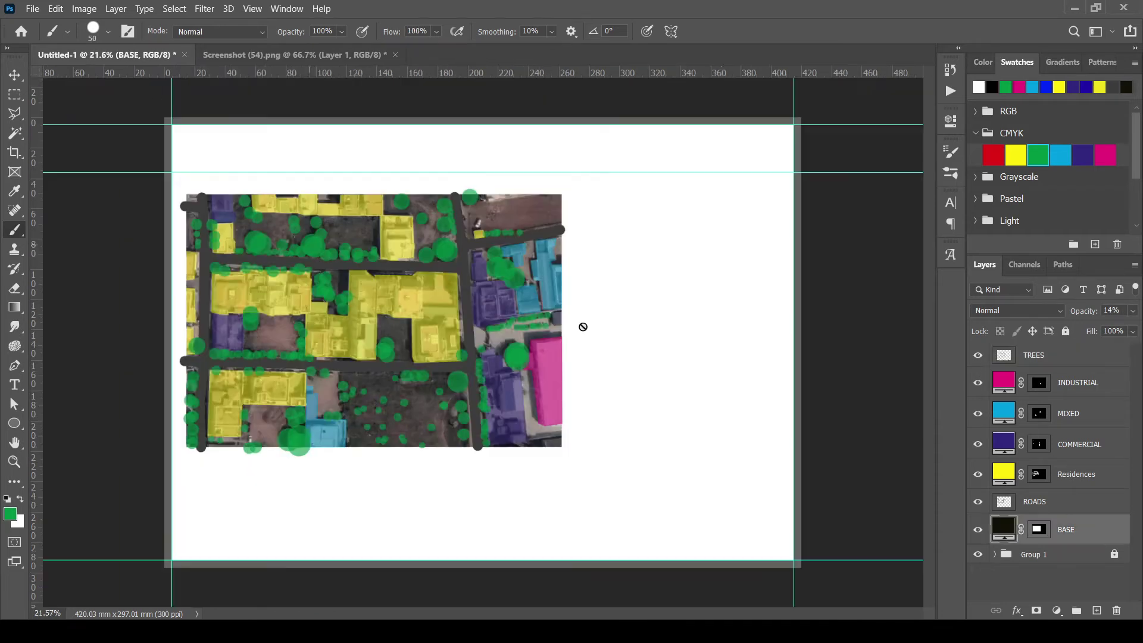
Hide the TREES layer and darken the satellite image by setting the BASE layer's opacity to 79%.
click(1066, 357)
click(977, 356)
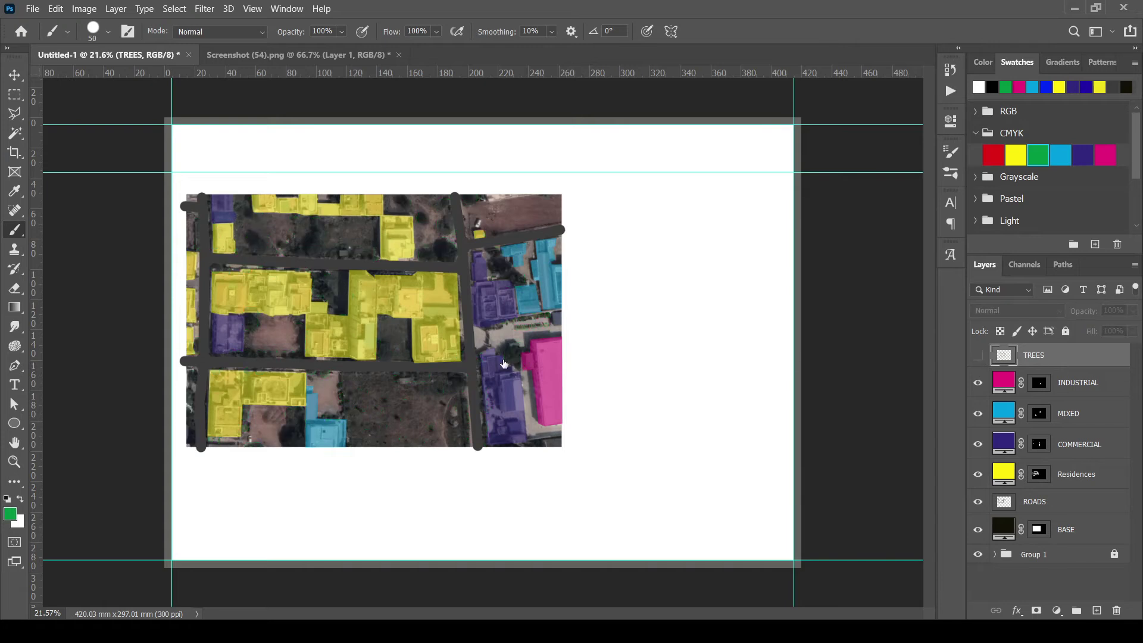
scroll(324, 331, up, 1)
click(1079, 530)
click(1132, 310)
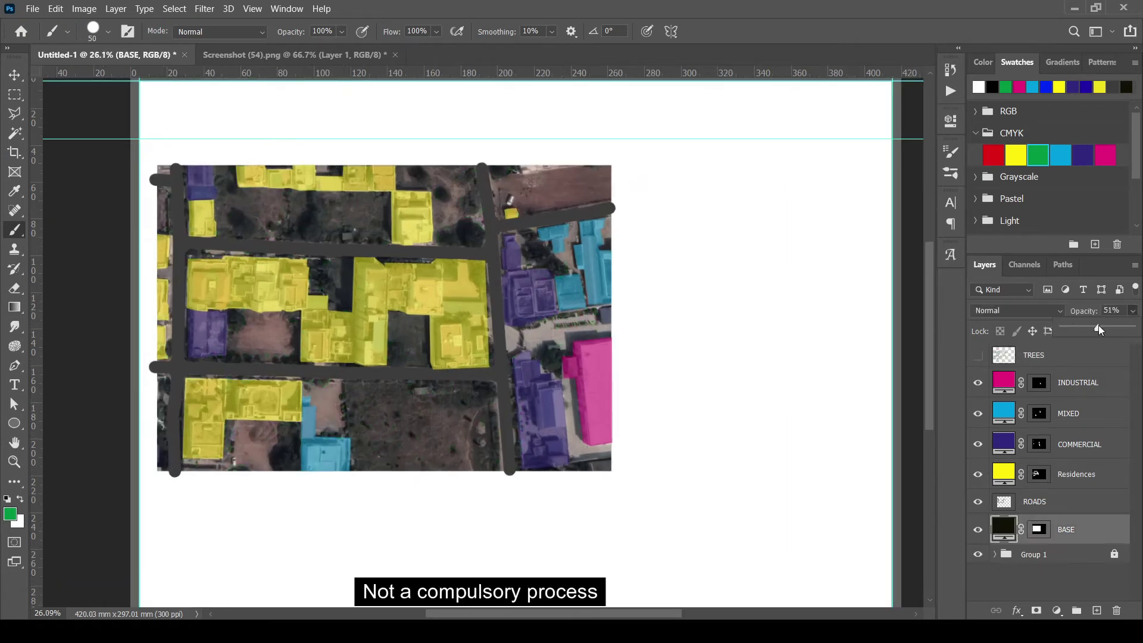
click(1099, 327)
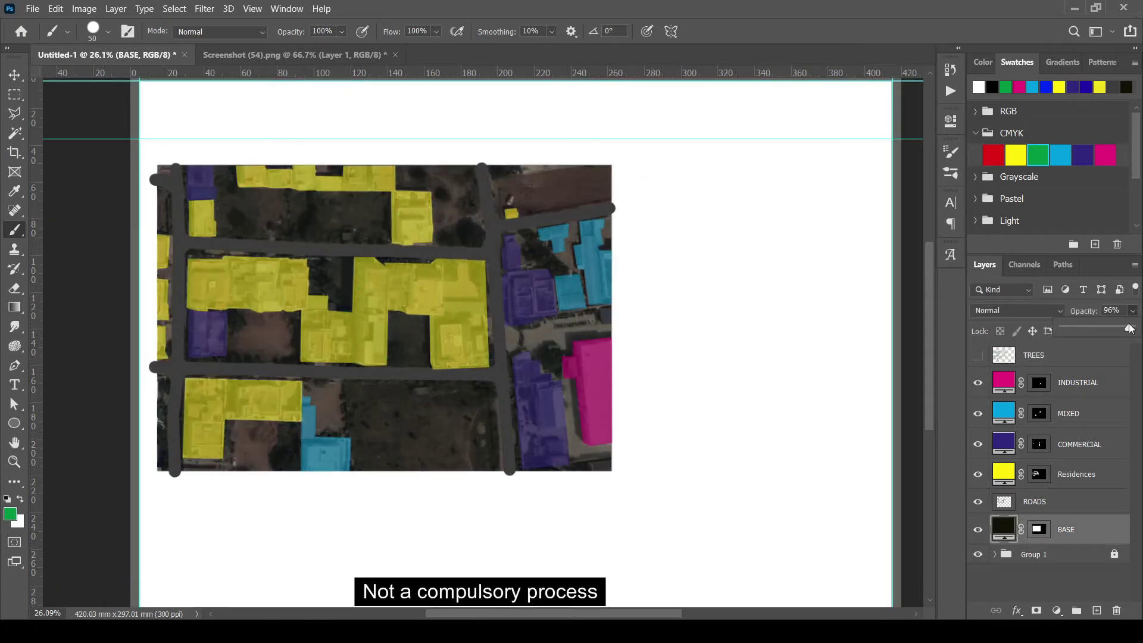
drag(1129, 328, 1141, 327)
click(1117, 327)
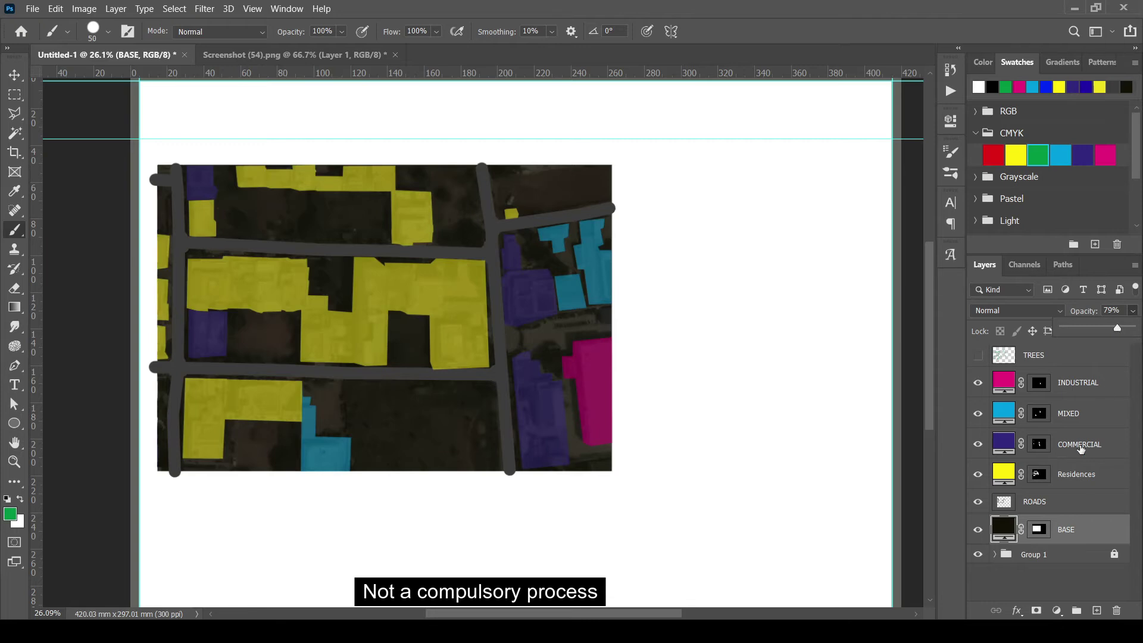
Load the Residences mask as a selection and paint it black on the BASE layer mask with a 5000 px brush.
ctrl+click(1039, 475)
click(1039, 530)
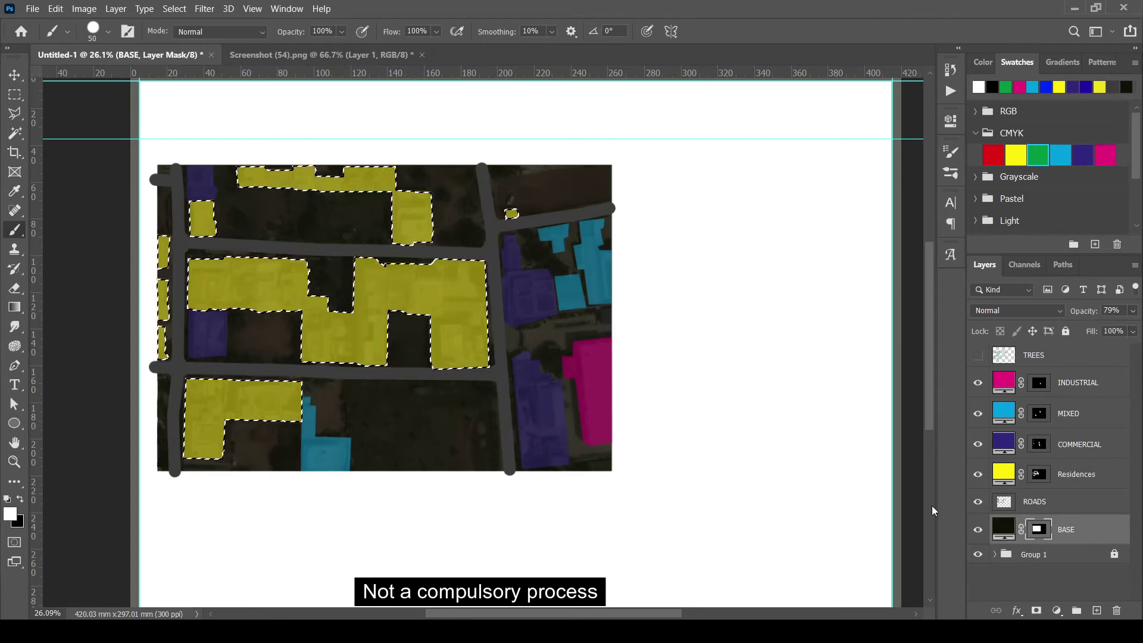
click(7, 499)
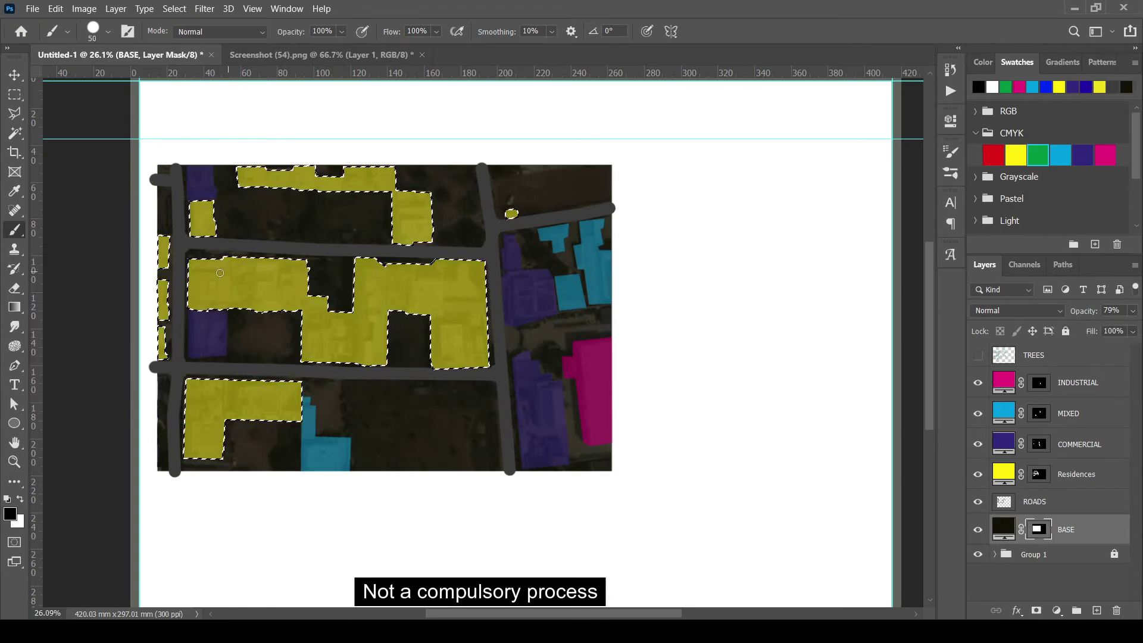
right_click(241, 273)
drag(345, 312, 416, 312)
key(Return)
click(346, 325)
Mask the COMMERCIAL, MIXED and INDUSTRIAL building areas out of the BASE layer by painting their selections black on its mask.
ctrl+click(1039, 444)
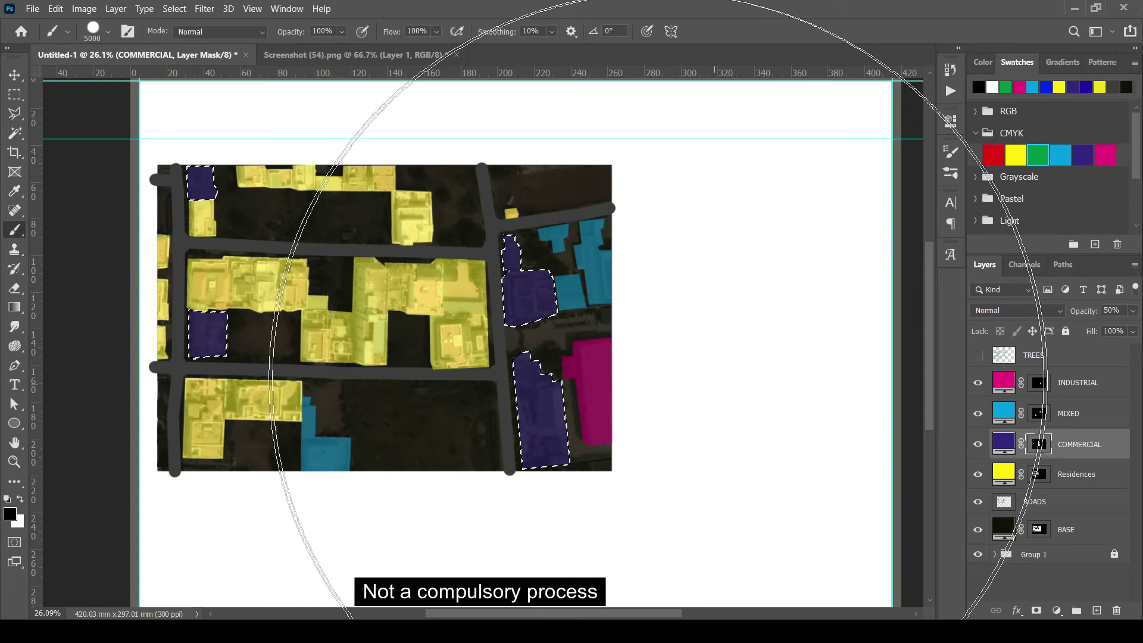
click(1039, 530)
click(423, 325)
click(833, 417)
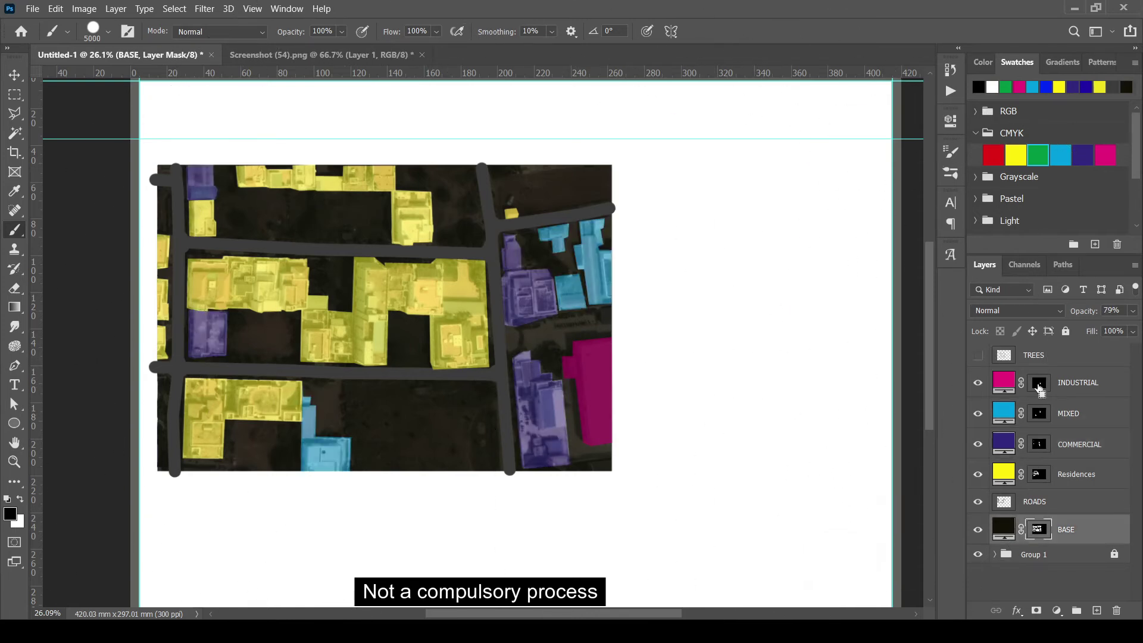
click(834, 417)
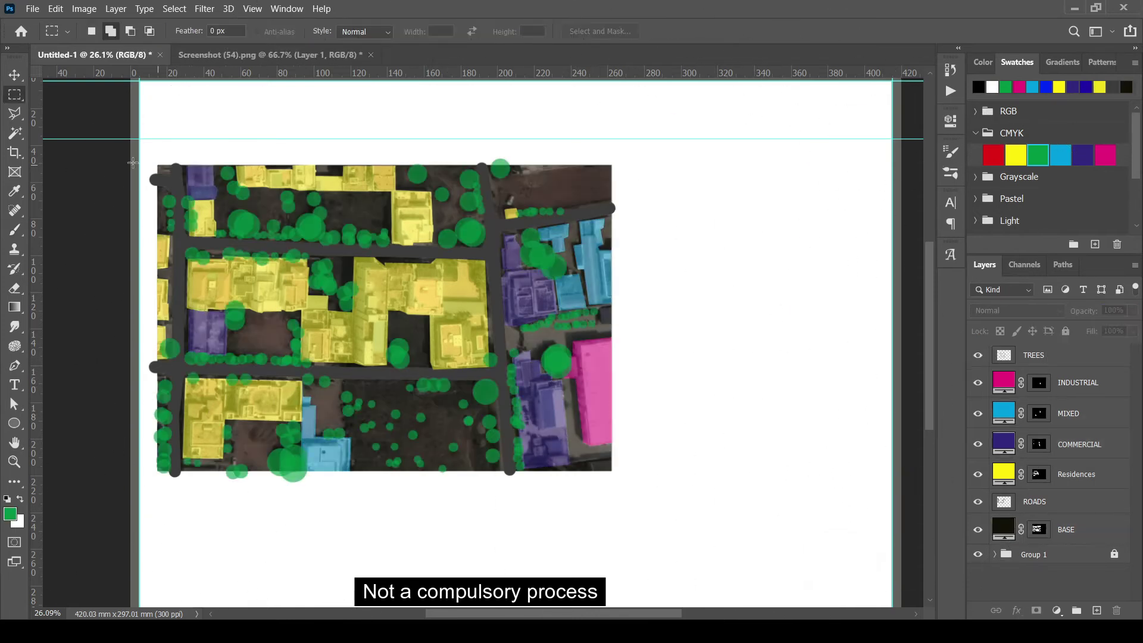
Place guides along all four edges of the satellite image.
scroll(133, 162, up, 2)
scroll(344, 200, down, 1)
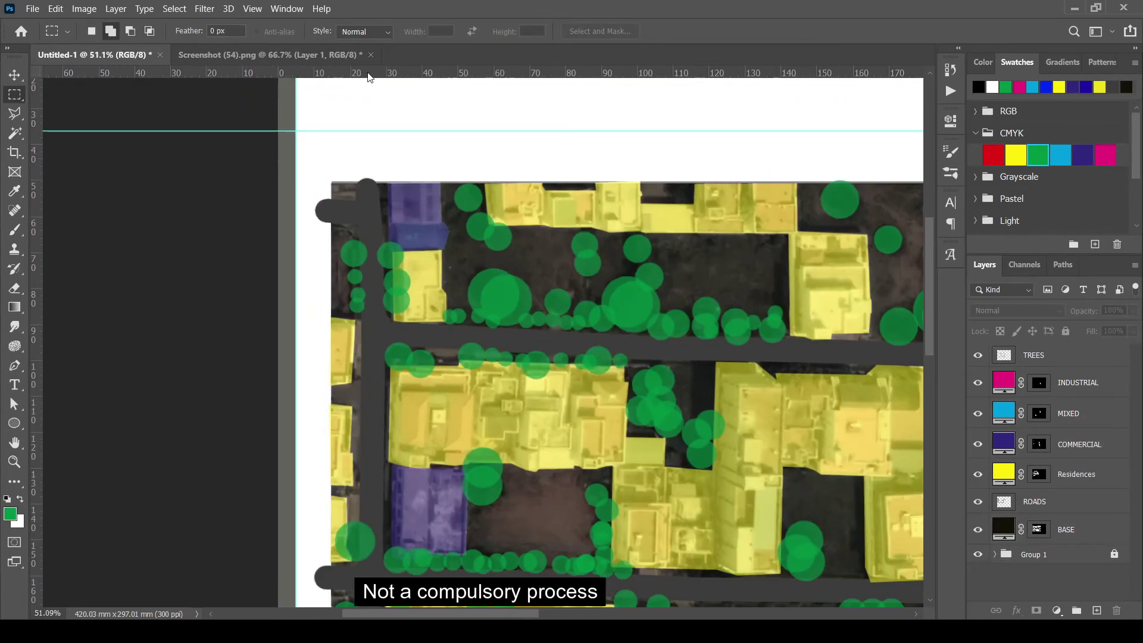
drag(368, 74, 379, 183)
drag(37, 256, 331, 289)
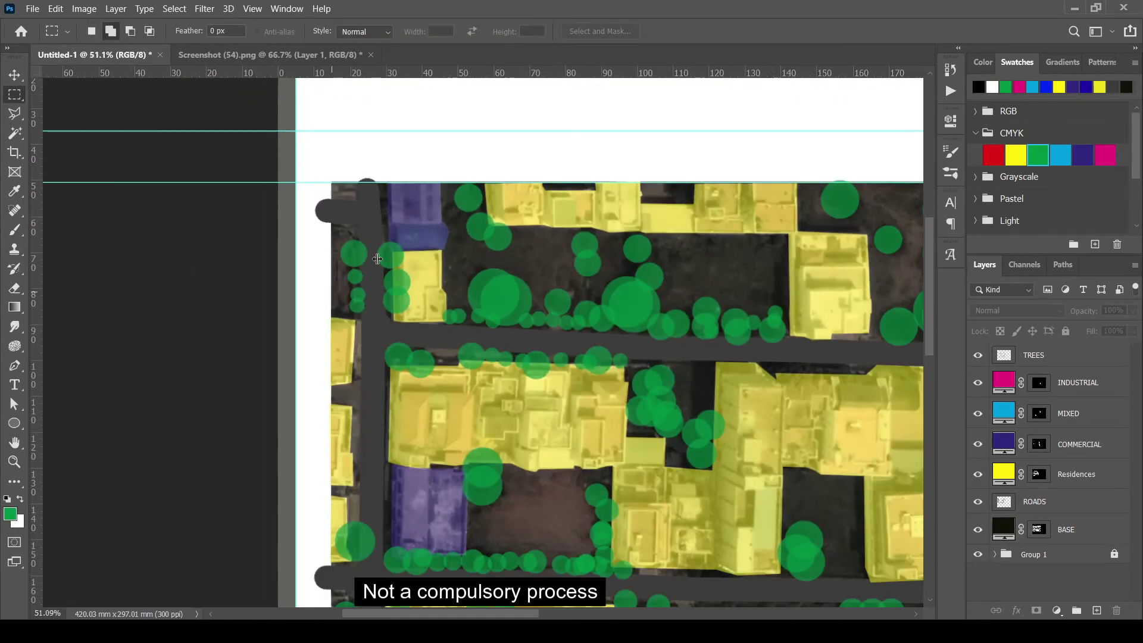
scroll(331, 290, down, 5)
drag(470, 73, 459, 493)
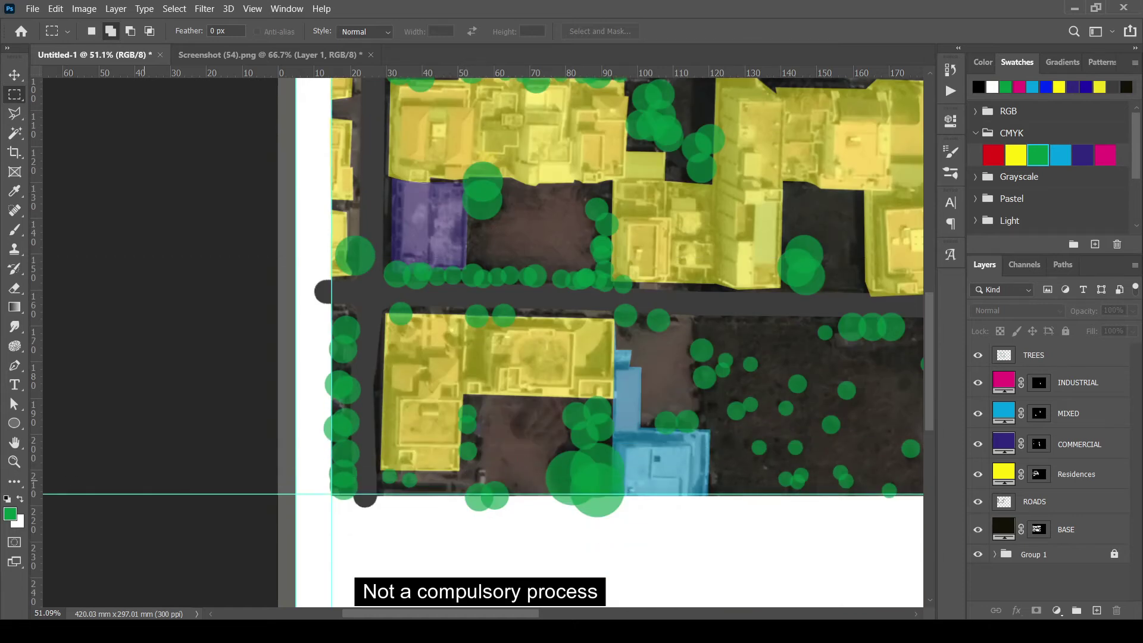
drag(368, 613, 522, 613)
drag(37, 427, 539, 426)
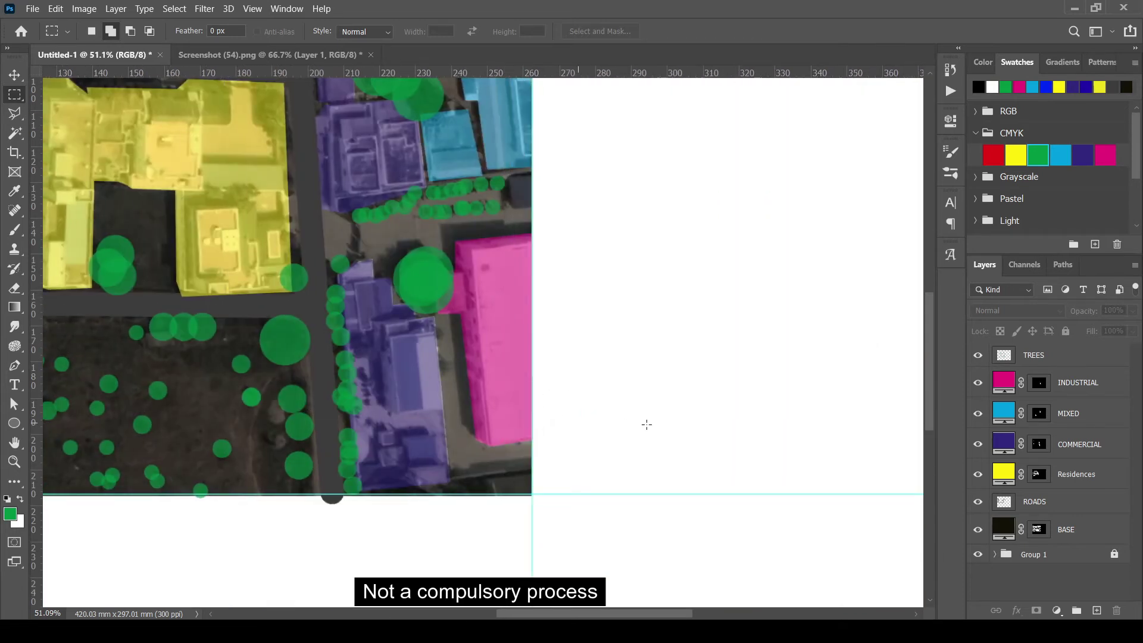
Select the map rectangle between the new guides and invert the selection.
scroll(646, 423, down, 3)
drag(173, 191, 570, 456)
right_click(519, 119)
click(592, 138)
Delete the parts of the ROADS and TREES layers that extend beyond the map's edges.
click(1072, 492)
key(v)
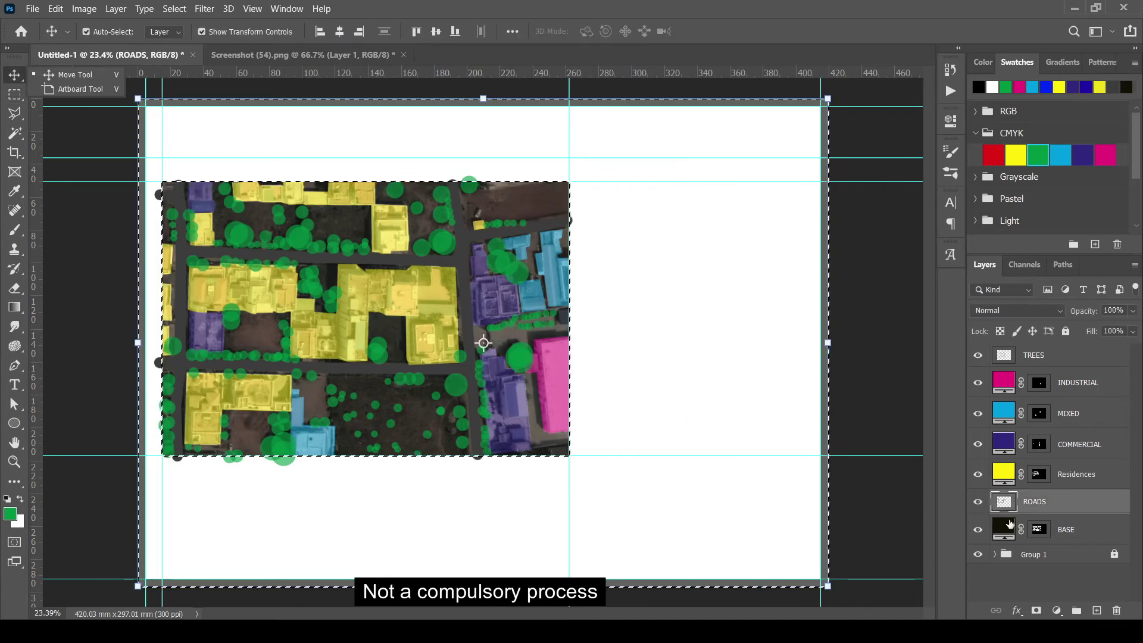
click(1034, 355)
key(Delete)
Paint black around the map's border on the Residences layer mask with a 202 px brush.
click(1039, 474)
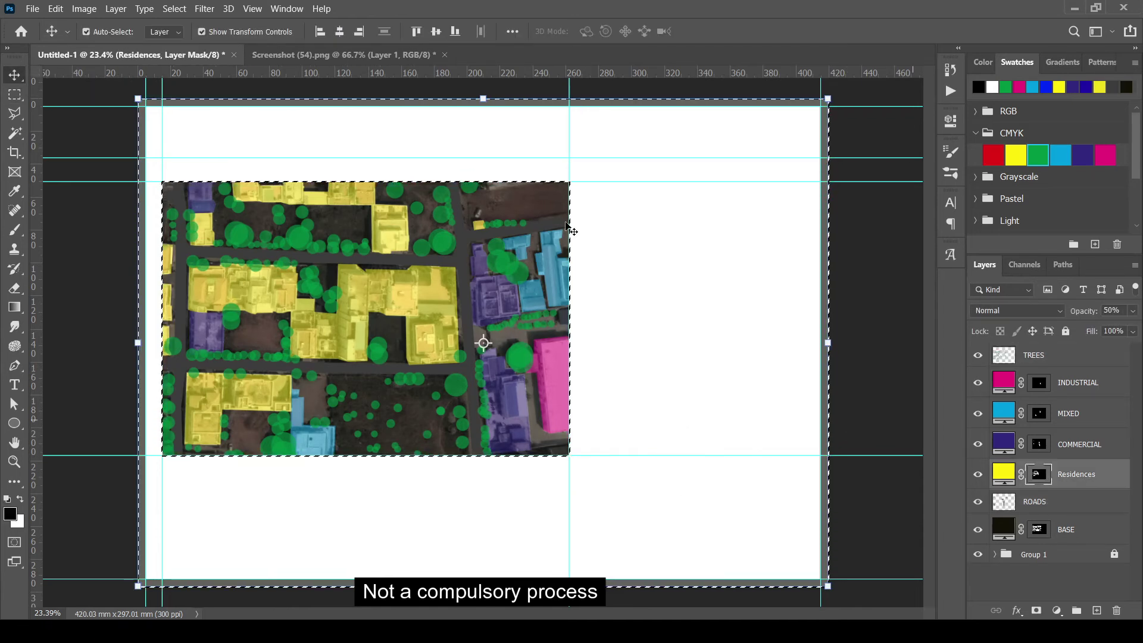
key(b)
key(d)
right_click(510, 212)
click(653, 248)
key(Return)
click(390, 178)
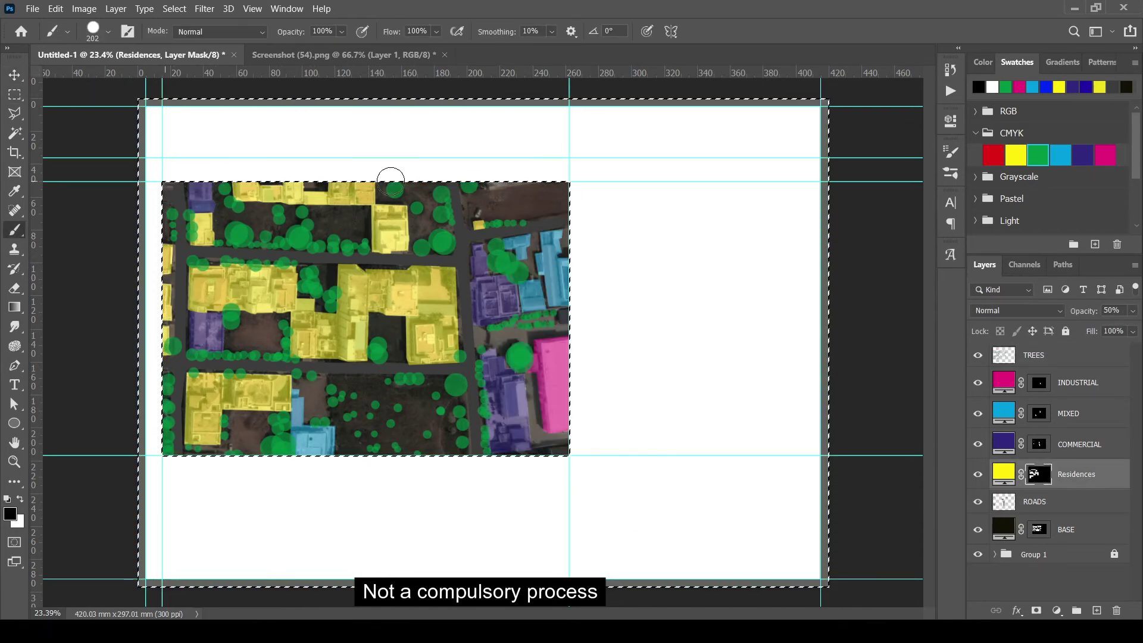
Clean the COMMERCIAL, MIXED and INDUSTRIAL masks outside the map's border with the black brush and clear the selection.
click(1039, 444)
drag(156, 191, 558, 425)
click(1040, 414)
click(1039, 382)
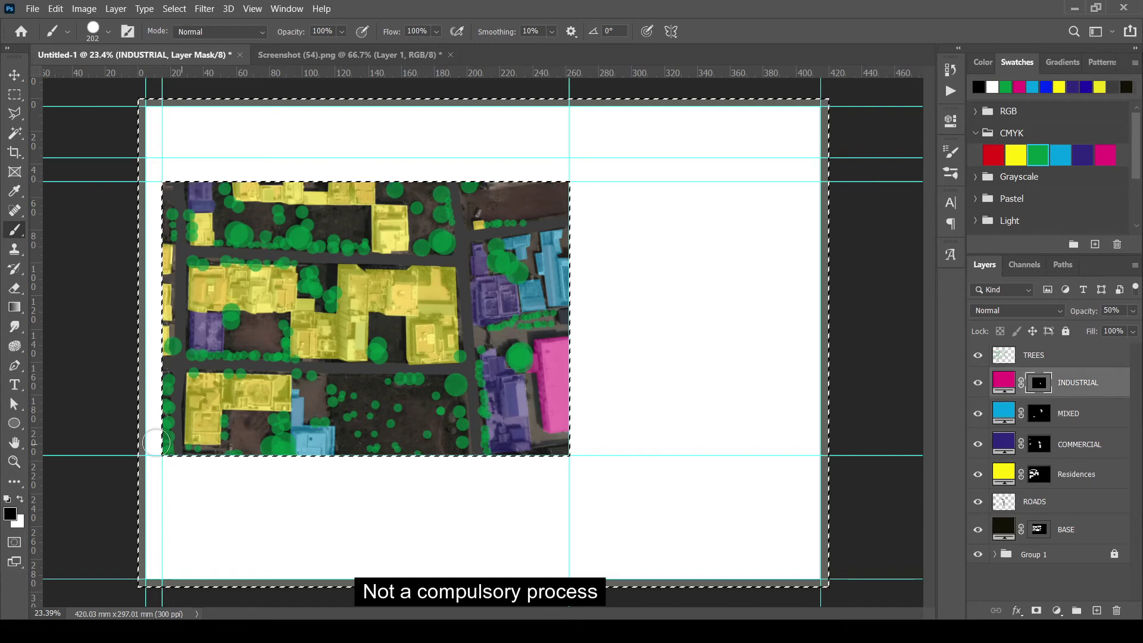
key(ctrl+d)
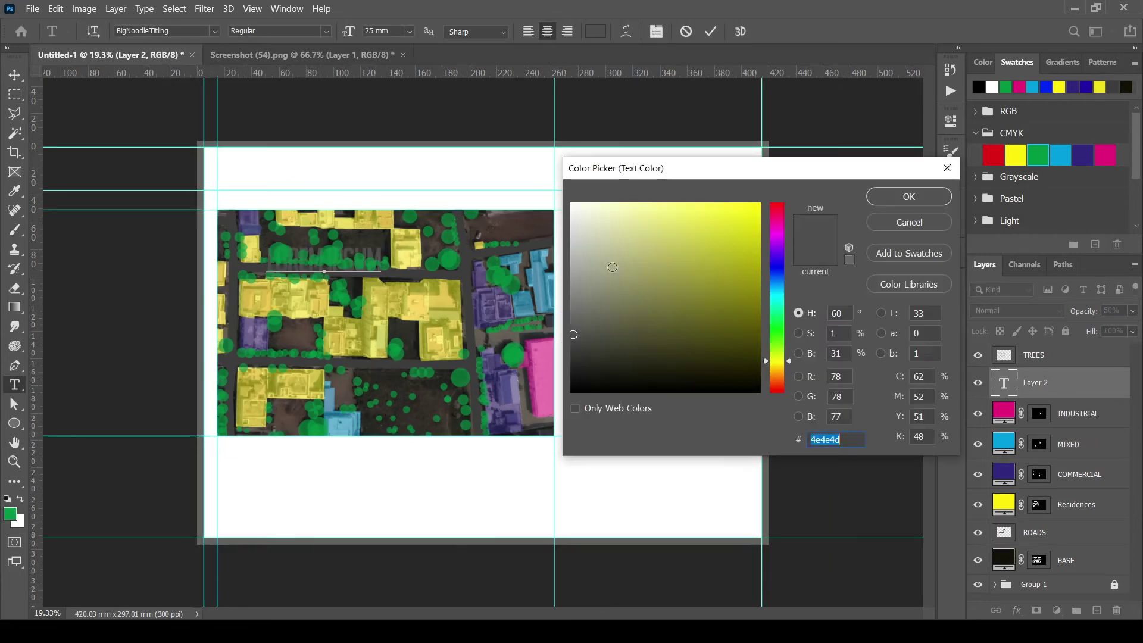
Set the new text layer's color to white (ffffff).
text(ffffff)
key(Return)
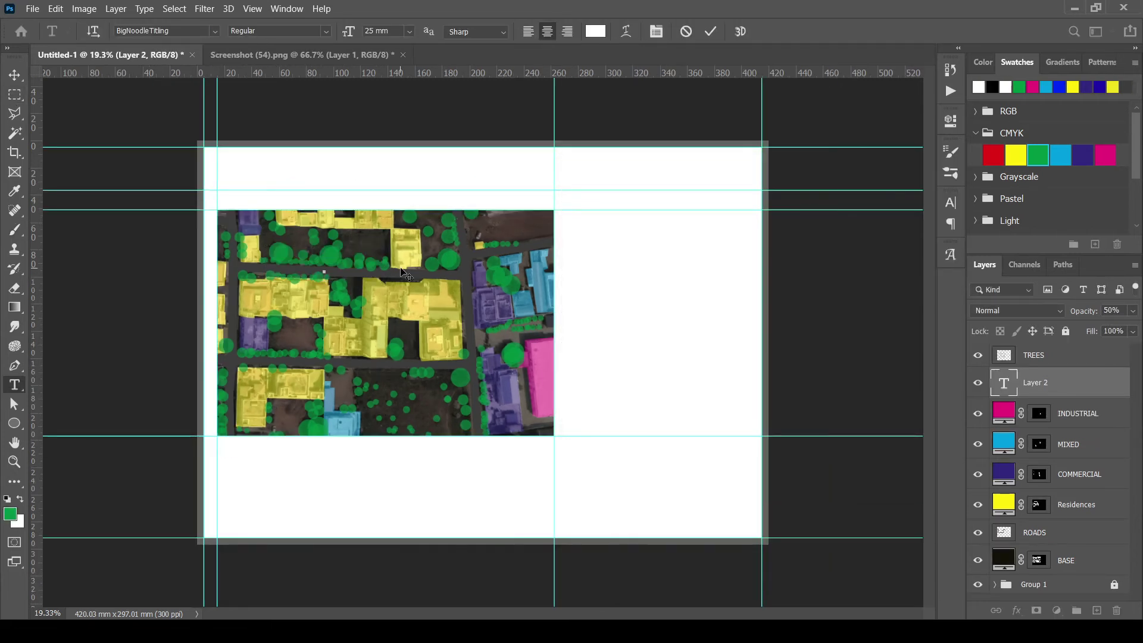
Enter the white label "Vigneshwara 6th street" and place it along the upper horizontal road of the map.
text(Vigneshwara 6th street)
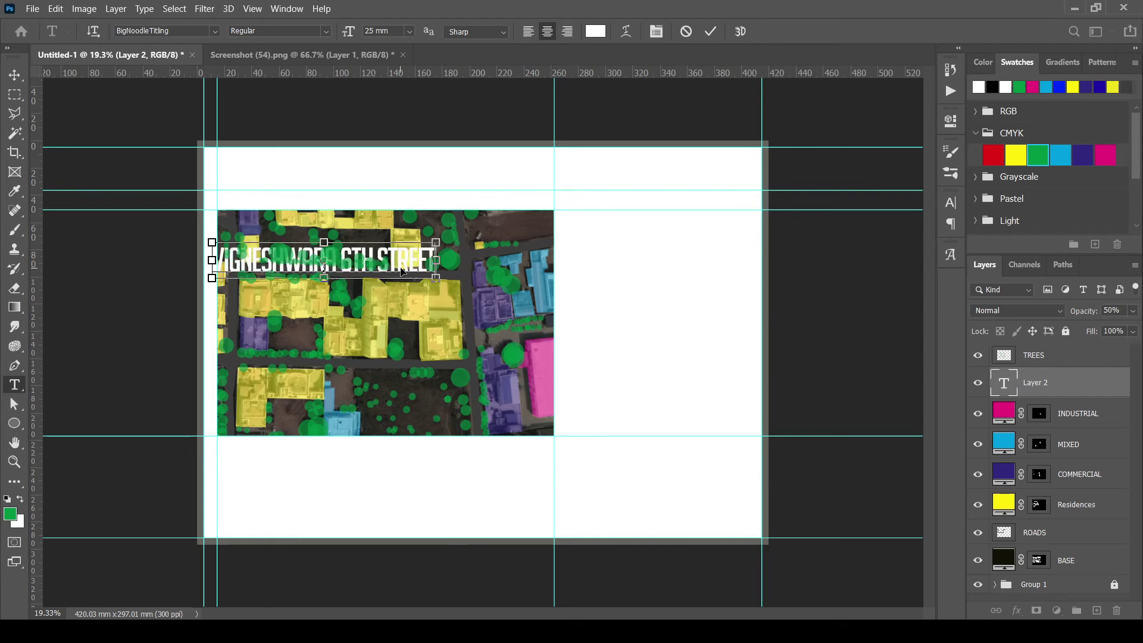
click(15, 75)
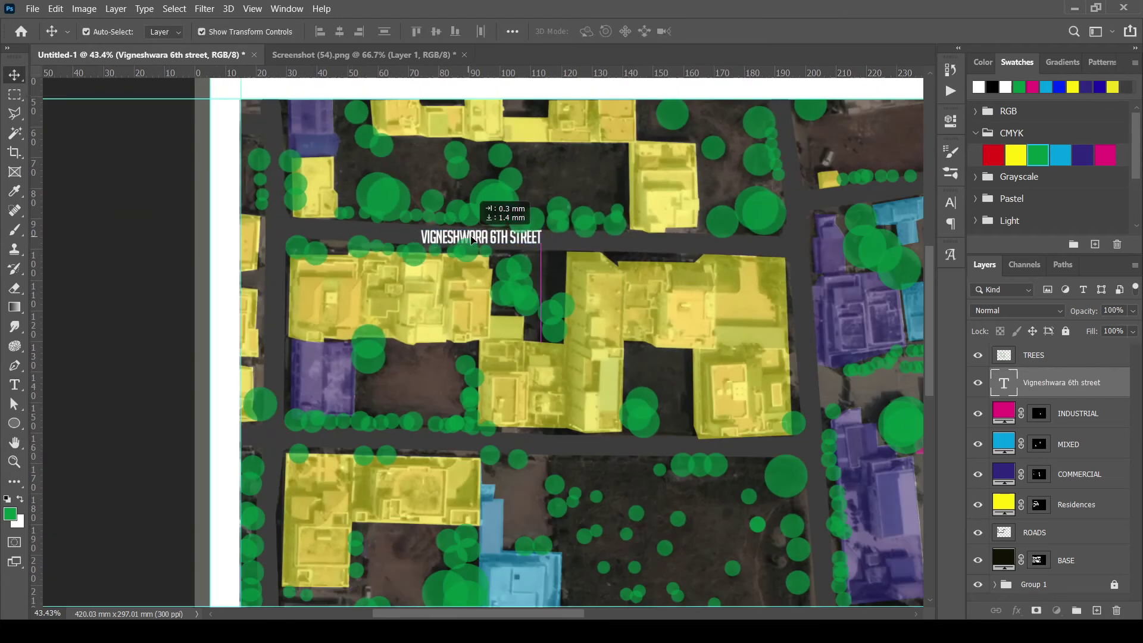
drag(470, 240, 613, 244)
Copy the street label onto the lower horizontal road, change it to "Vigneshwara 7th street" and make its "th" superscript.
alt+drag(613, 244, 636, 444)
double_click(632, 444)
text(7TH STREET)
click(951, 202)
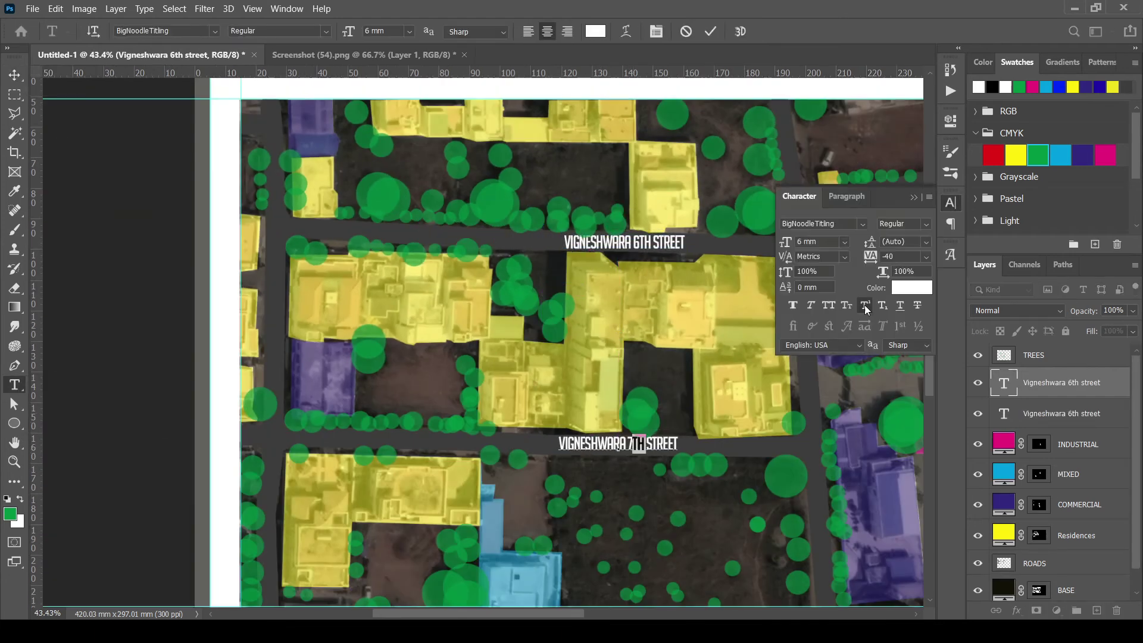
click(866, 306)
Make the "th" in the Vigneshwara 6th street label superscript.
drag(653, 243, 734, 303)
click(951, 202)
click(865, 306)
click(519, 356)
Place a copied street label lengthwise on the vertical road and change its text to "ALLALAPURAM ROAD".
scroll(513, 344, down, 2)
key(v)
drag(734, 386, 758, 398)
key(Return)
click(15, 384)
text(lala)
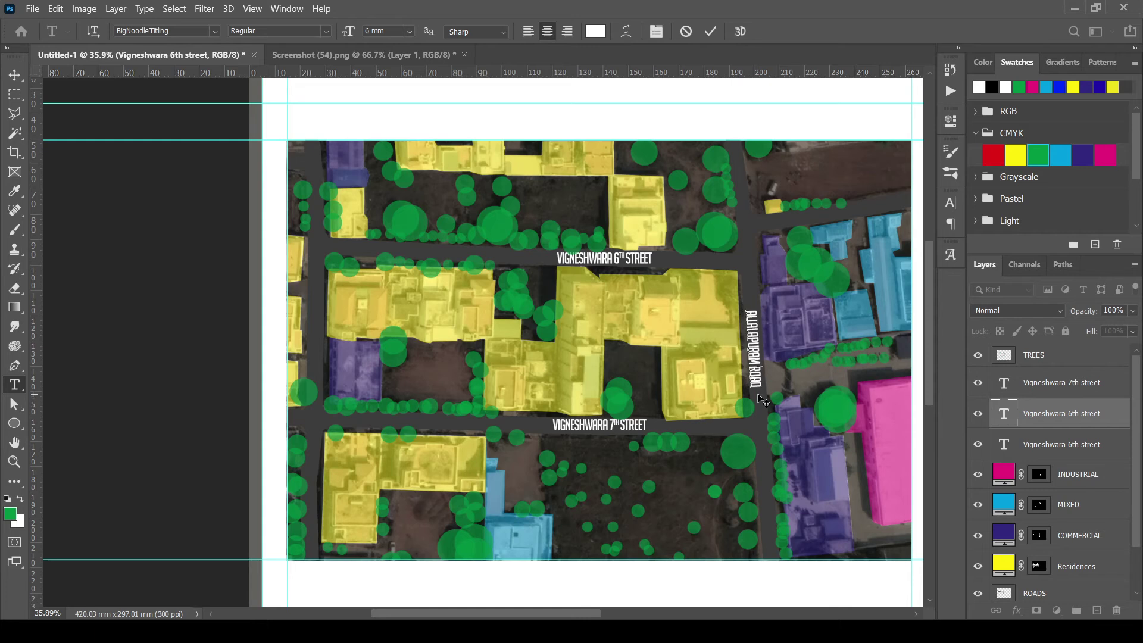
Set guides for a legend below the map and fill a small rectangle between them with a yellow color fill layer.
drag(34, 474, 274, 474)
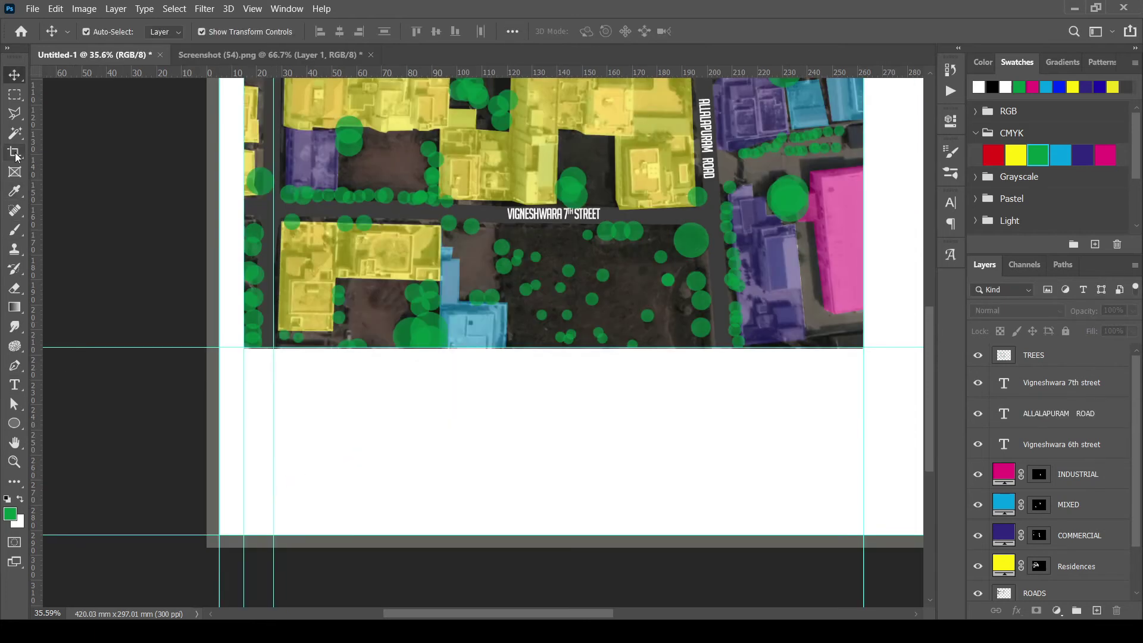
mouse_move(239, 72)
mouse_down()
mouse_move(239, 375)
mouse_move(225, 395)
mouse_up()
key(m)
drag(244, 375, 274, 395)
click(1047, 355)
click(907, 196)
Add the black 6 mm legend label "RESIDENCES" and place it beside the yellow swatch.
key(t)
click(289, 390)
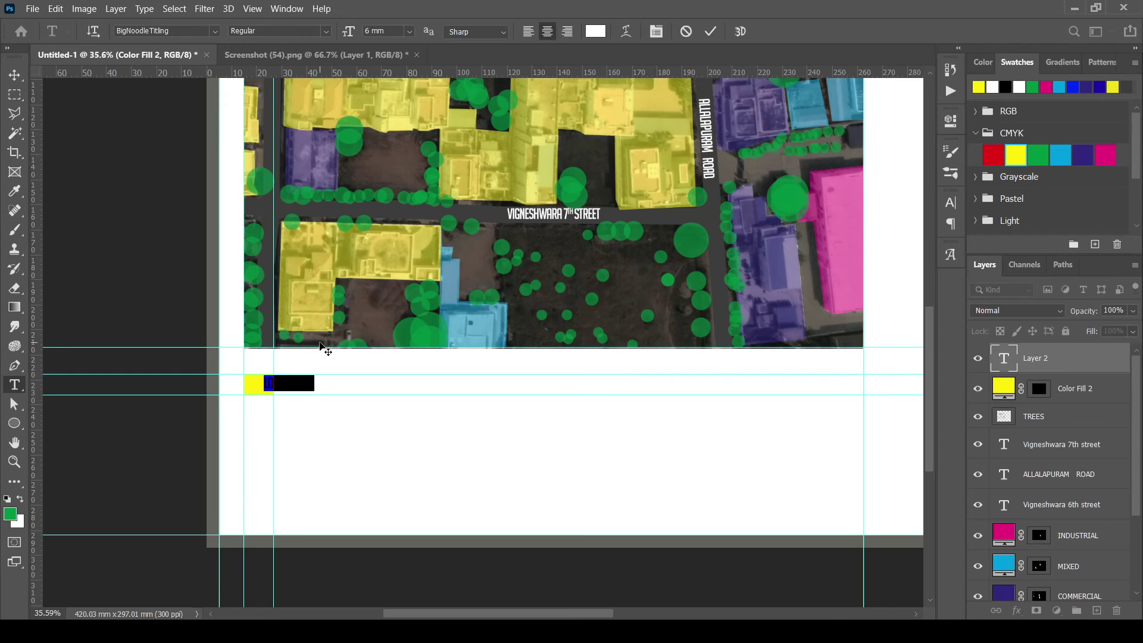
text(RESIDENCES)
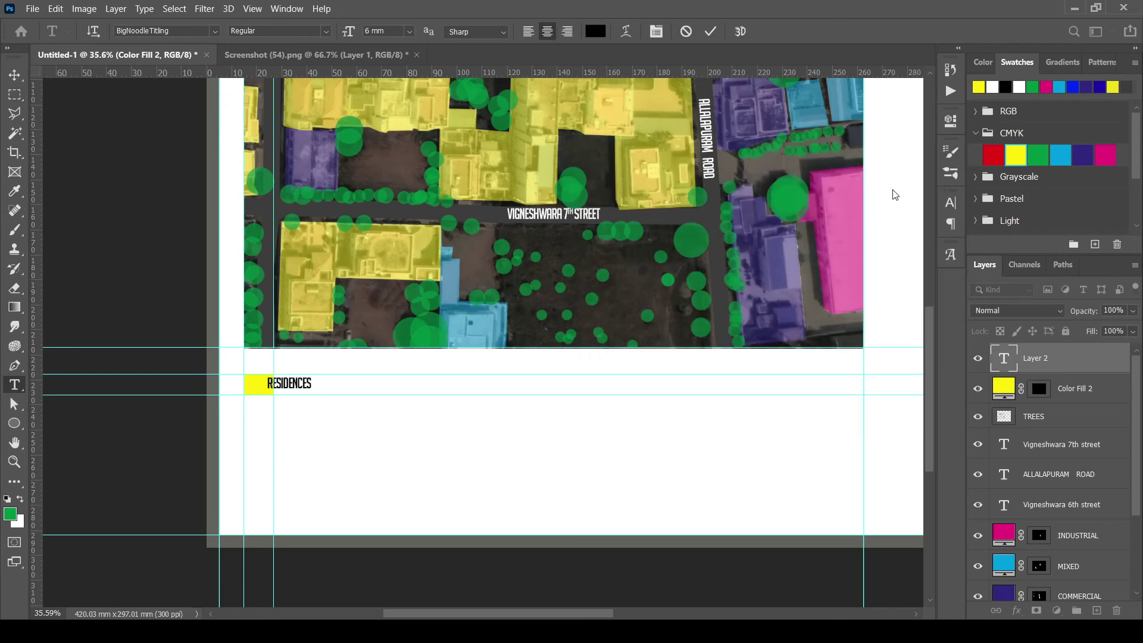
key(ctrl+Return)
key(v)
drag(305, 385, 321, 387)
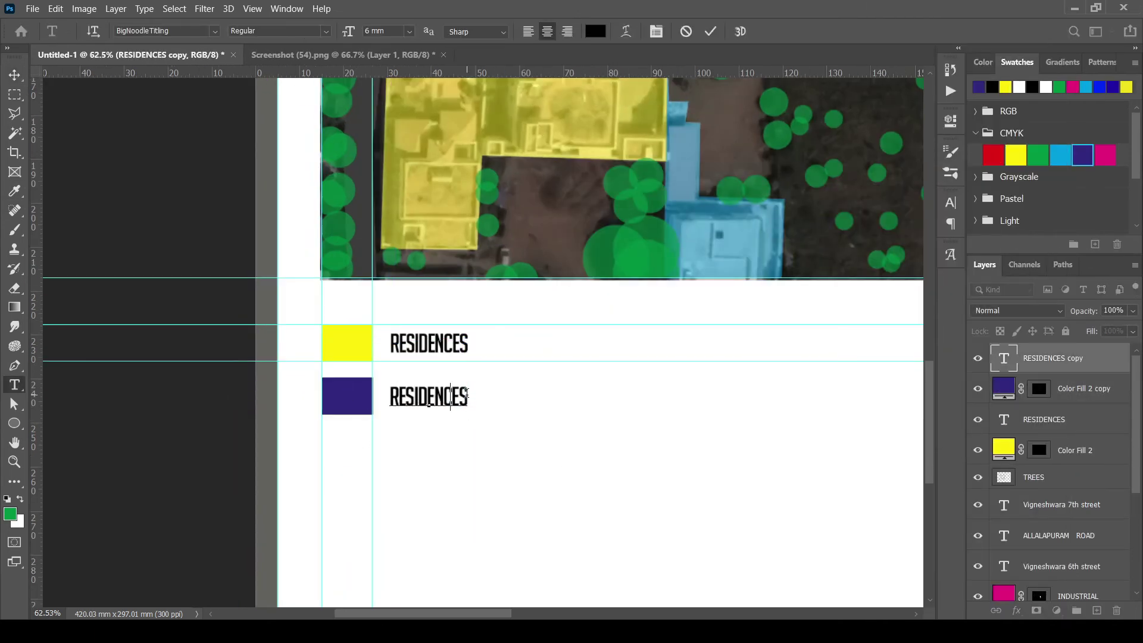
Change the copied legend label beside the dark blue swatch to "COMMERCIAL", left-aligned.
key(ctrl+a)
text(COMMERCIAL)
key(ctrl+Return)
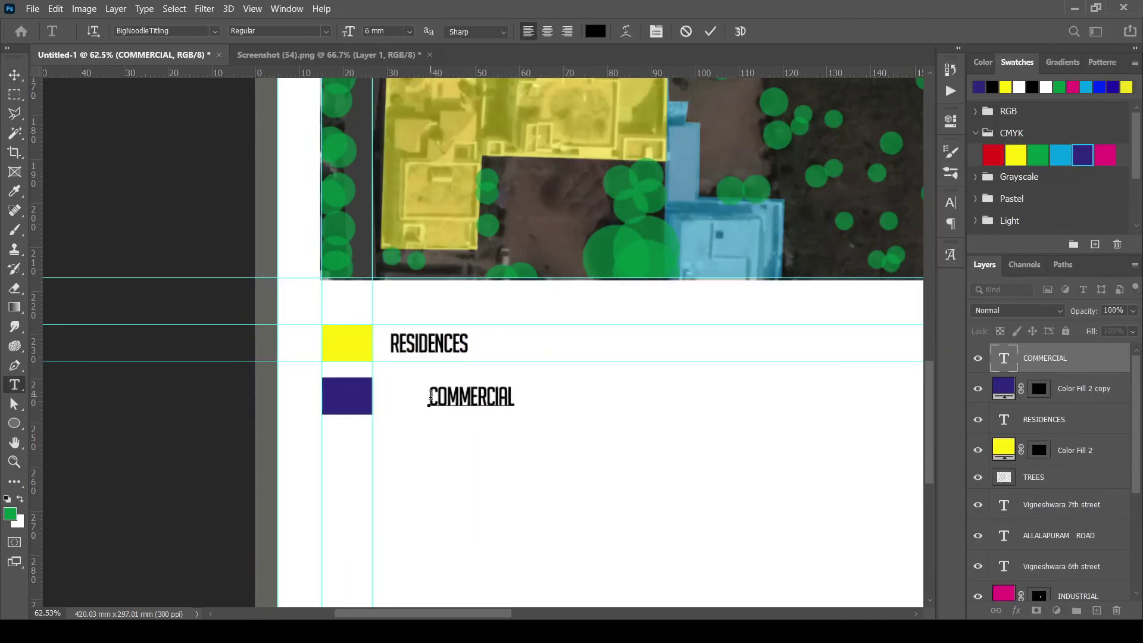
key(v)
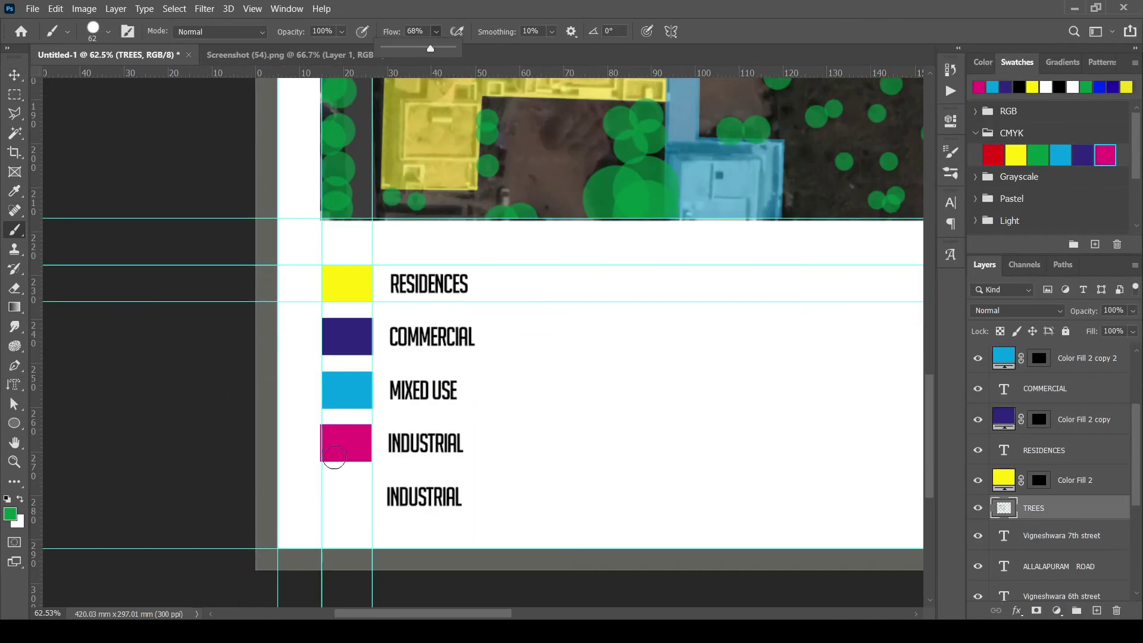
Paint a cluster of green tree circles on the TREES layer below the pink legend swatch, using 62 and 91 px brushes.
click(334, 492)
click(343, 499)
right_click(358, 484)
drag(458, 415, 473, 415)
click(352, 490)
click(355, 510)
Change the duplicate "INDUSTRIAL" legend label beside the green circles to "TREES".
click(12, 390)
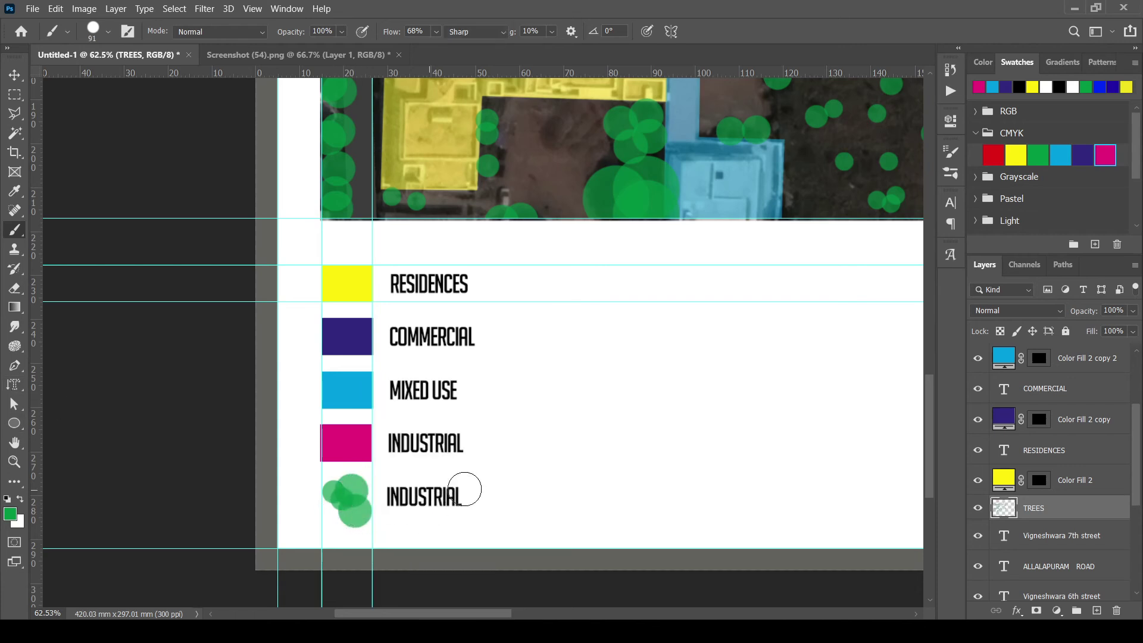
drag(464, 487, 387, 493)
click(392, 492)
key(ctrl+a)
text(TREES)
key(ctrl+Return)
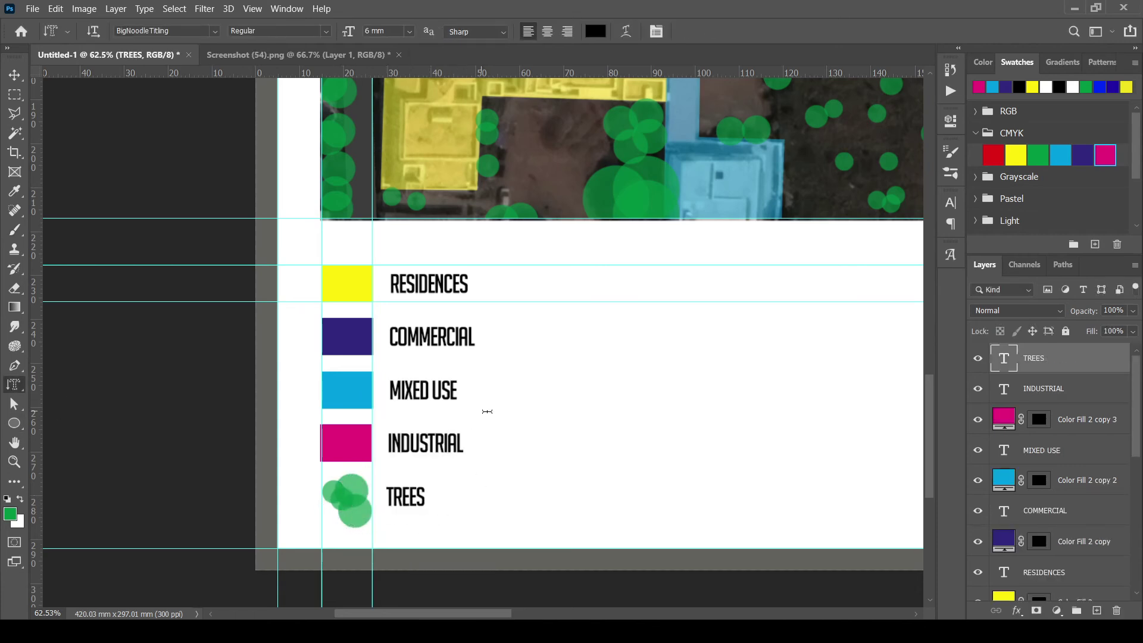
key(ctrl+0)
key(ctrl+plus)
key(ctrl+plus)
key(ctrl+plus)
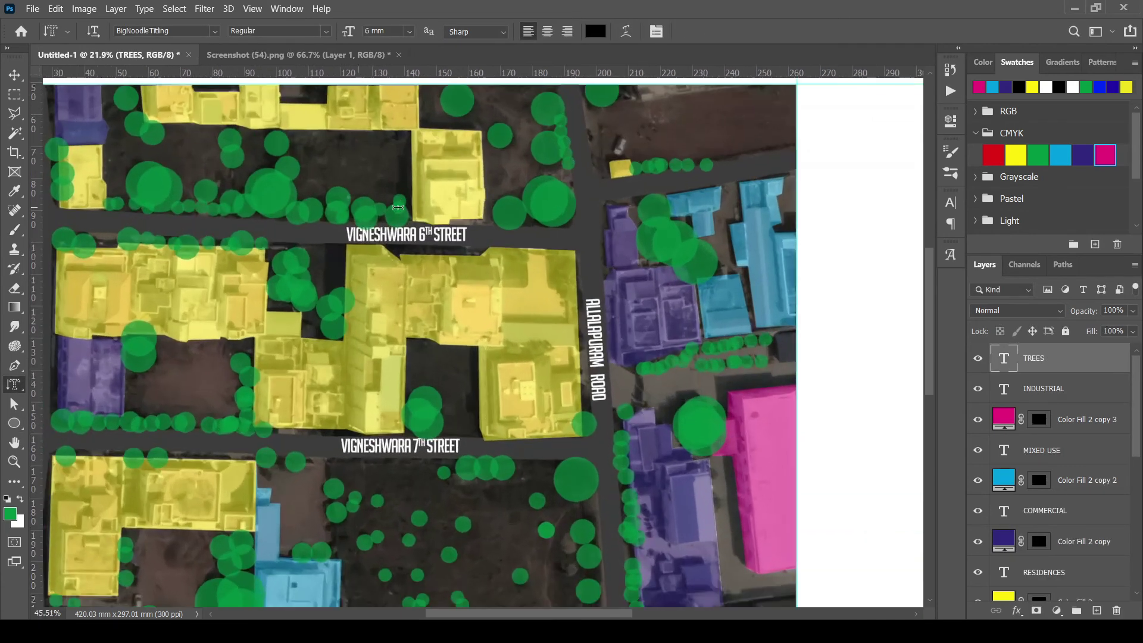